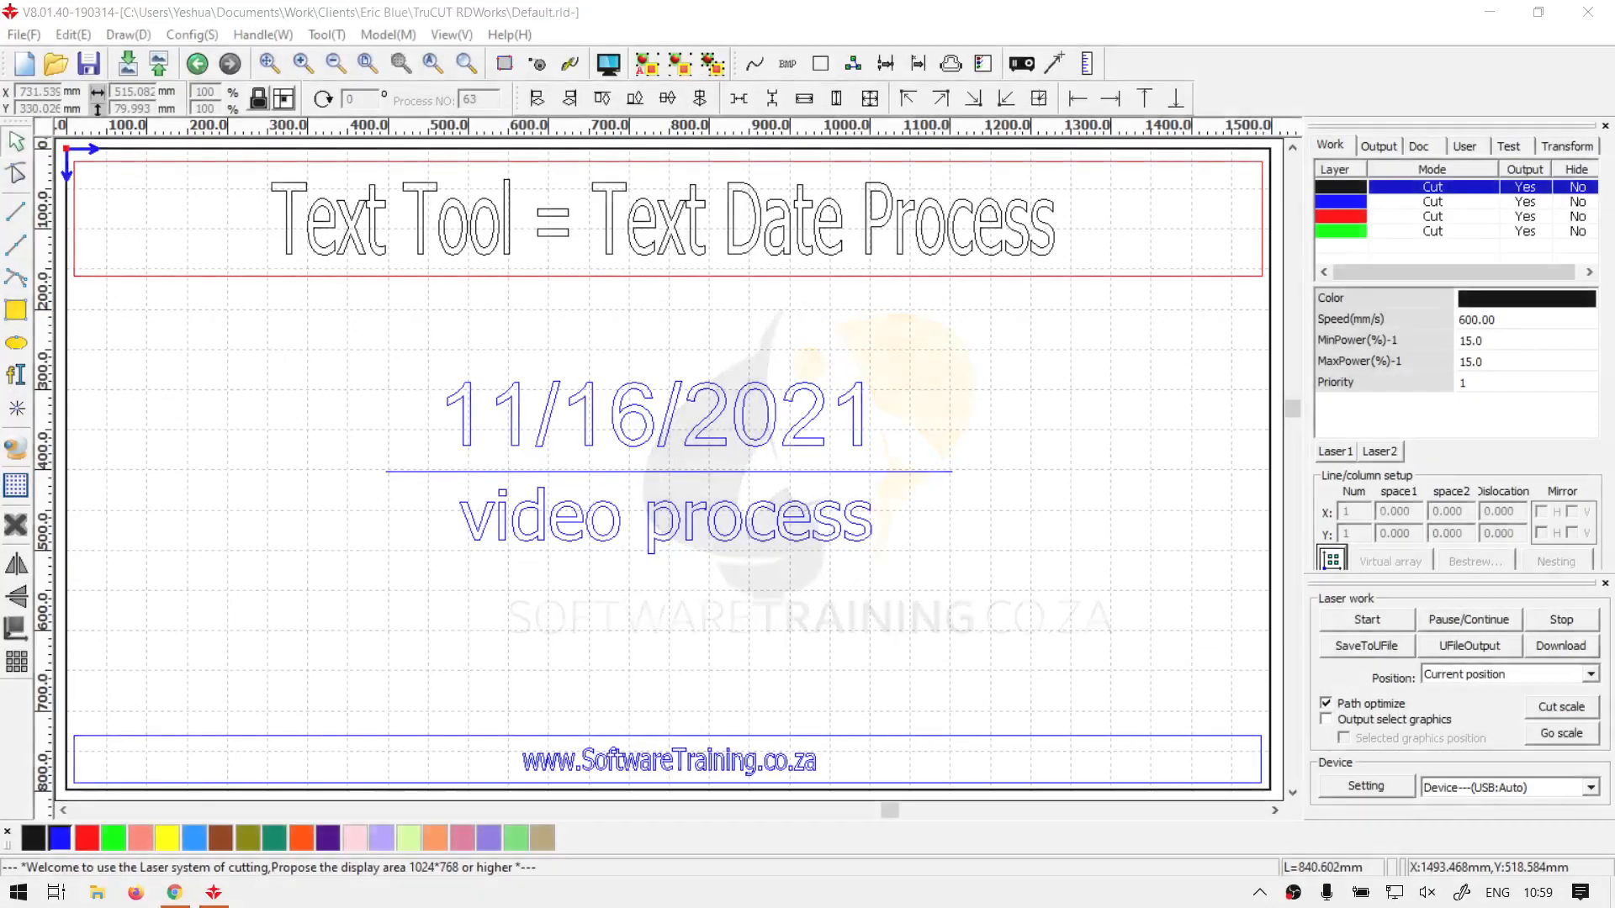
- Delete the date text, the horizontal line and the "video process" text between the heading and the website footer
click(907, 542)
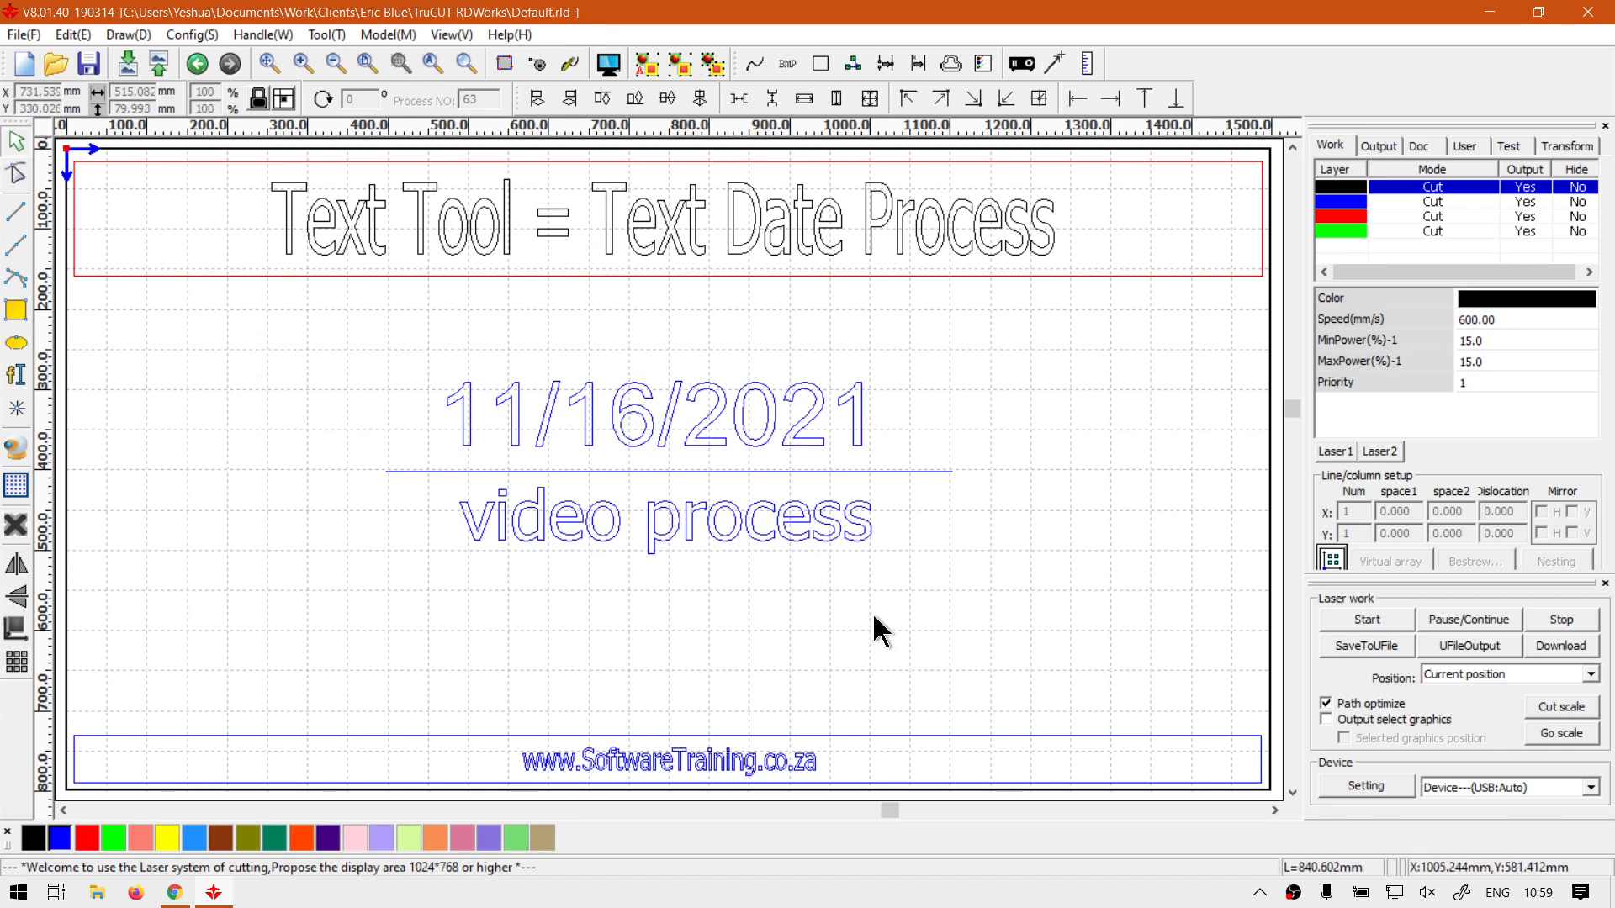
drag(1088, 761, 238, 317)
key(Delete)
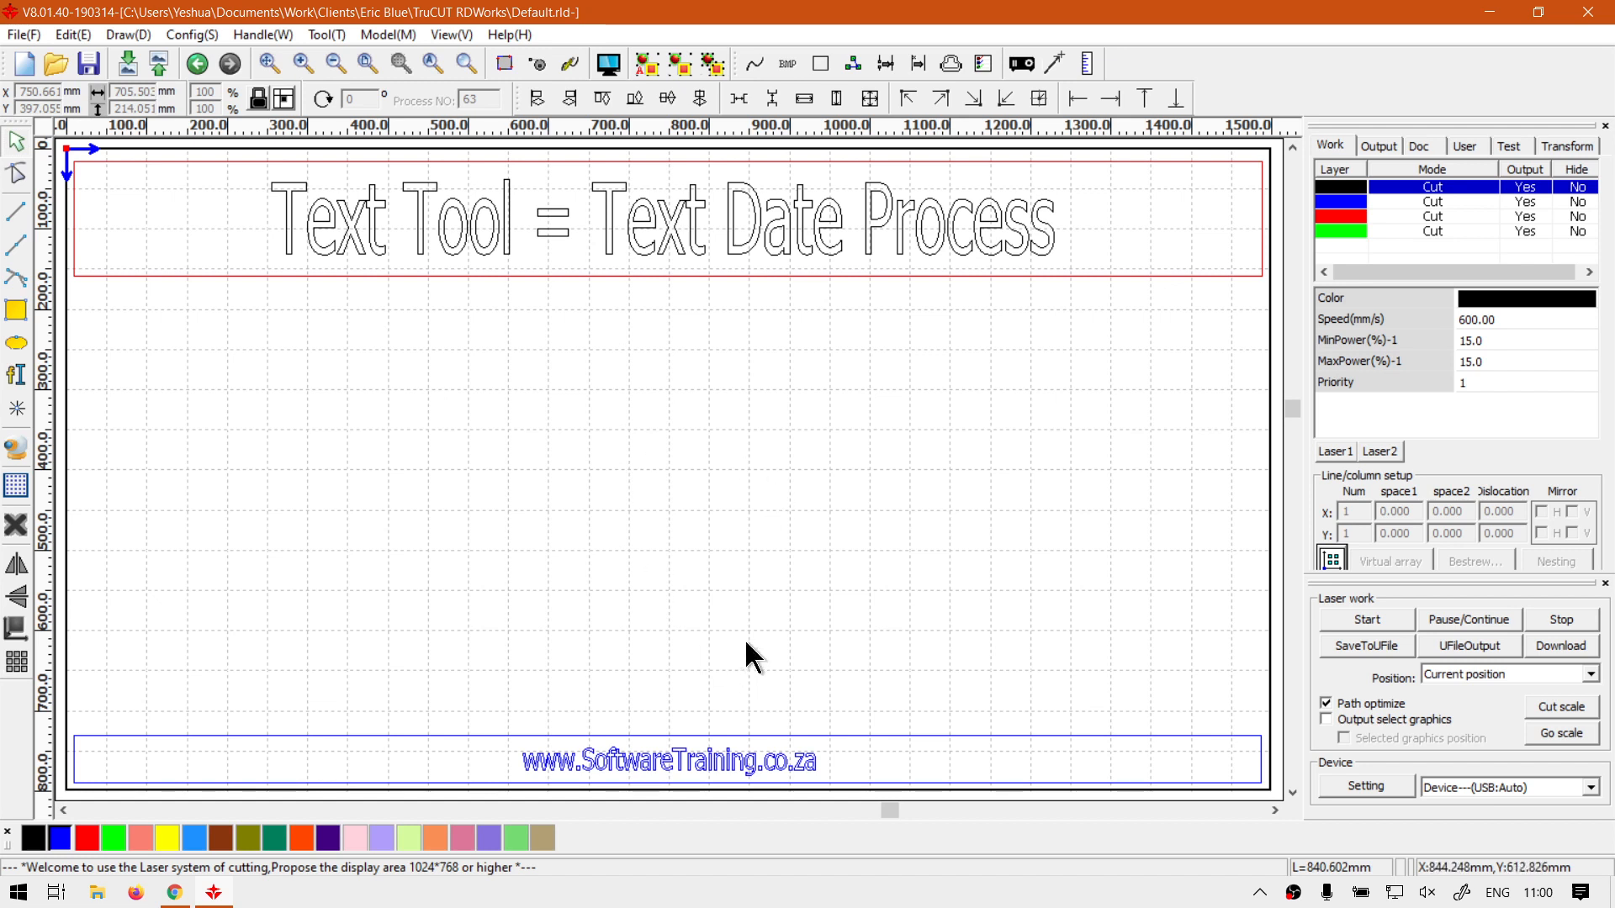
- Add a text object reading PD in the empty area below the heading's start
click(15, 375)
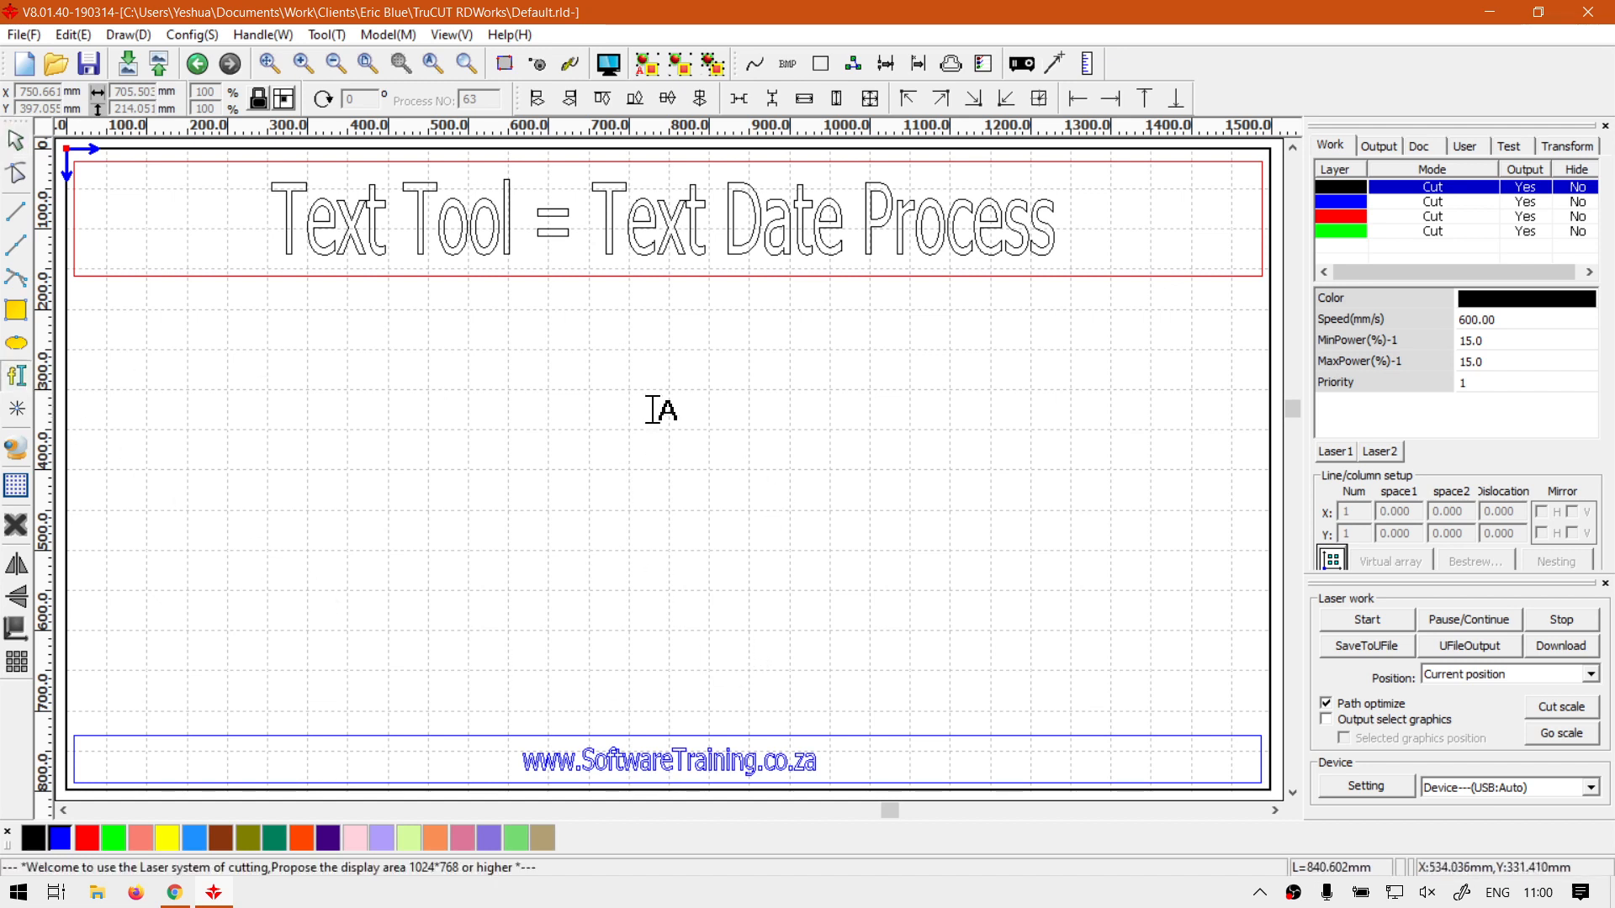
click(307, 369)
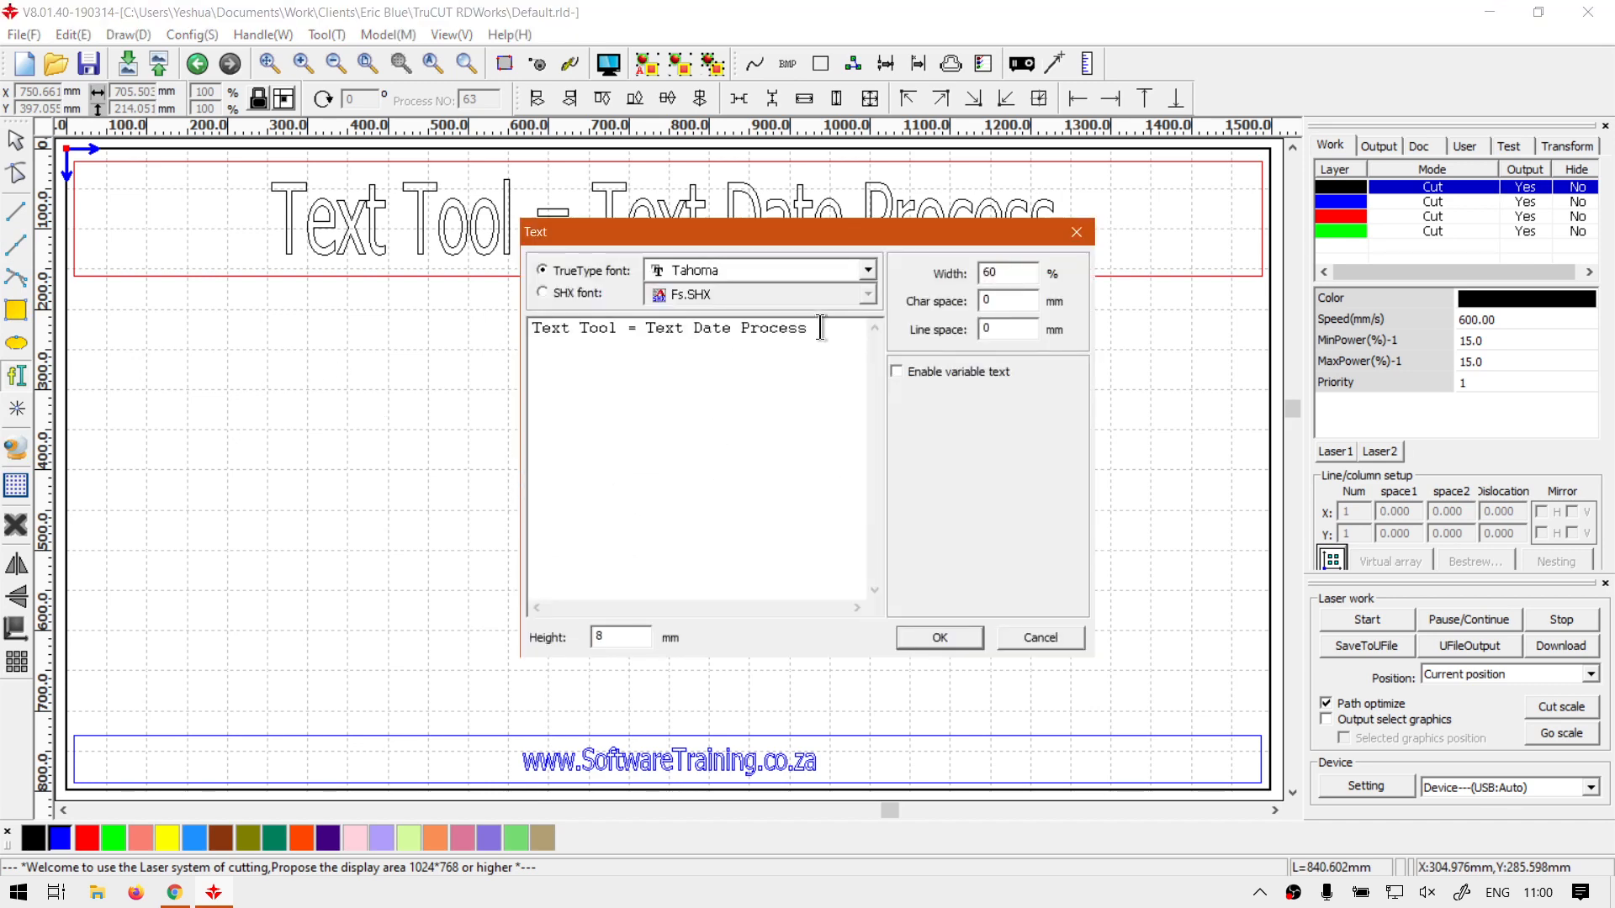
drag(822, 331, 491, 321)
text(PD)
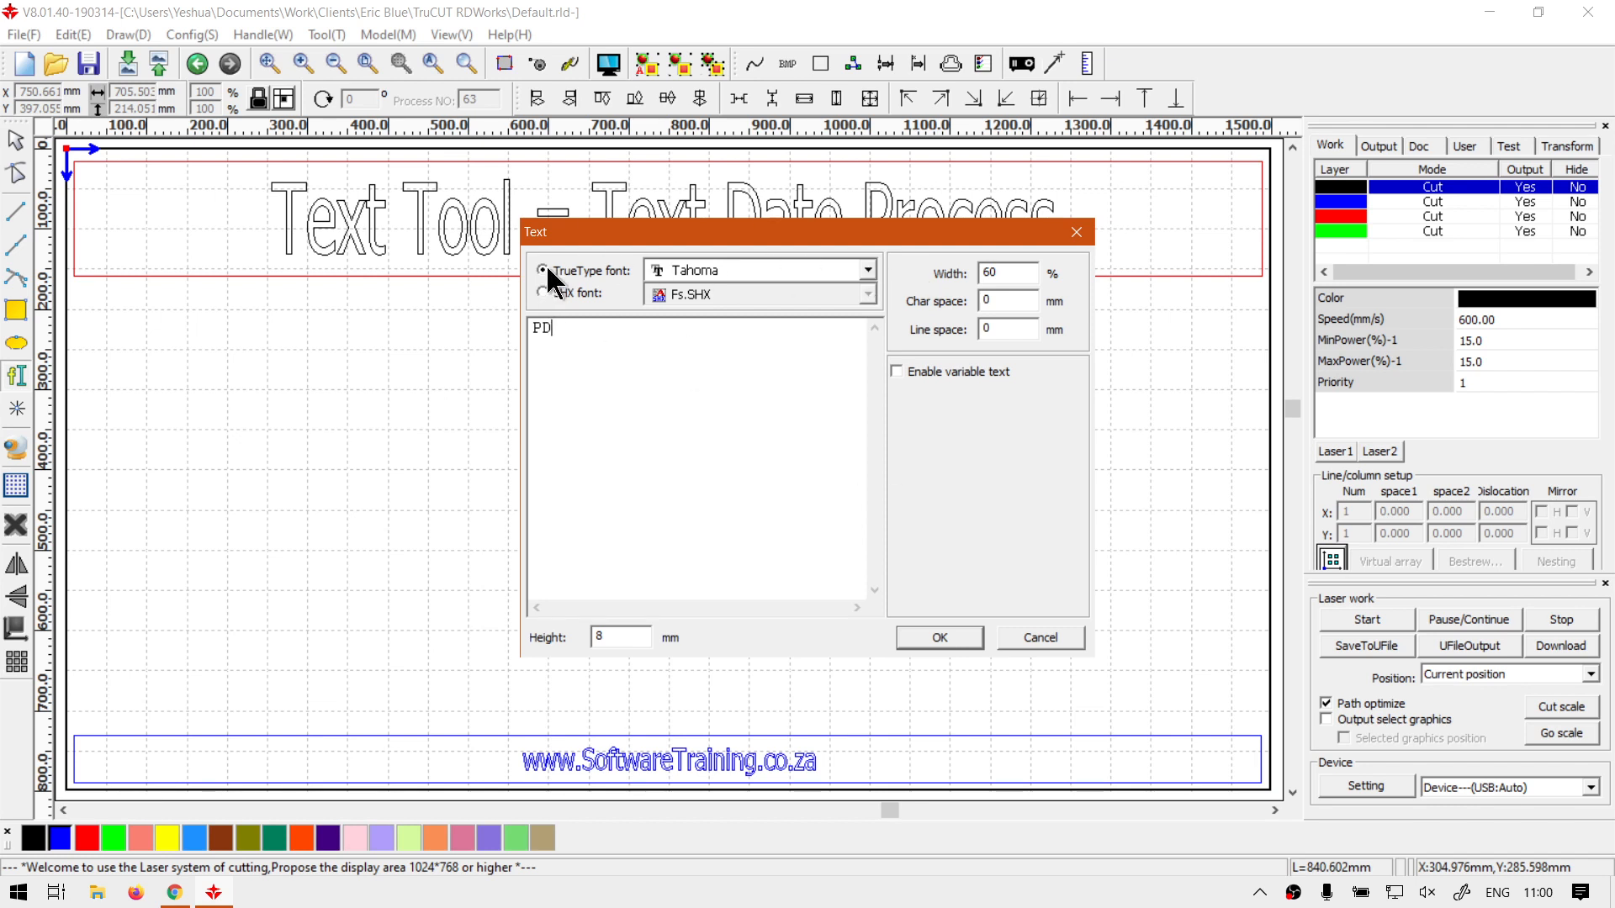
click(950, 639)
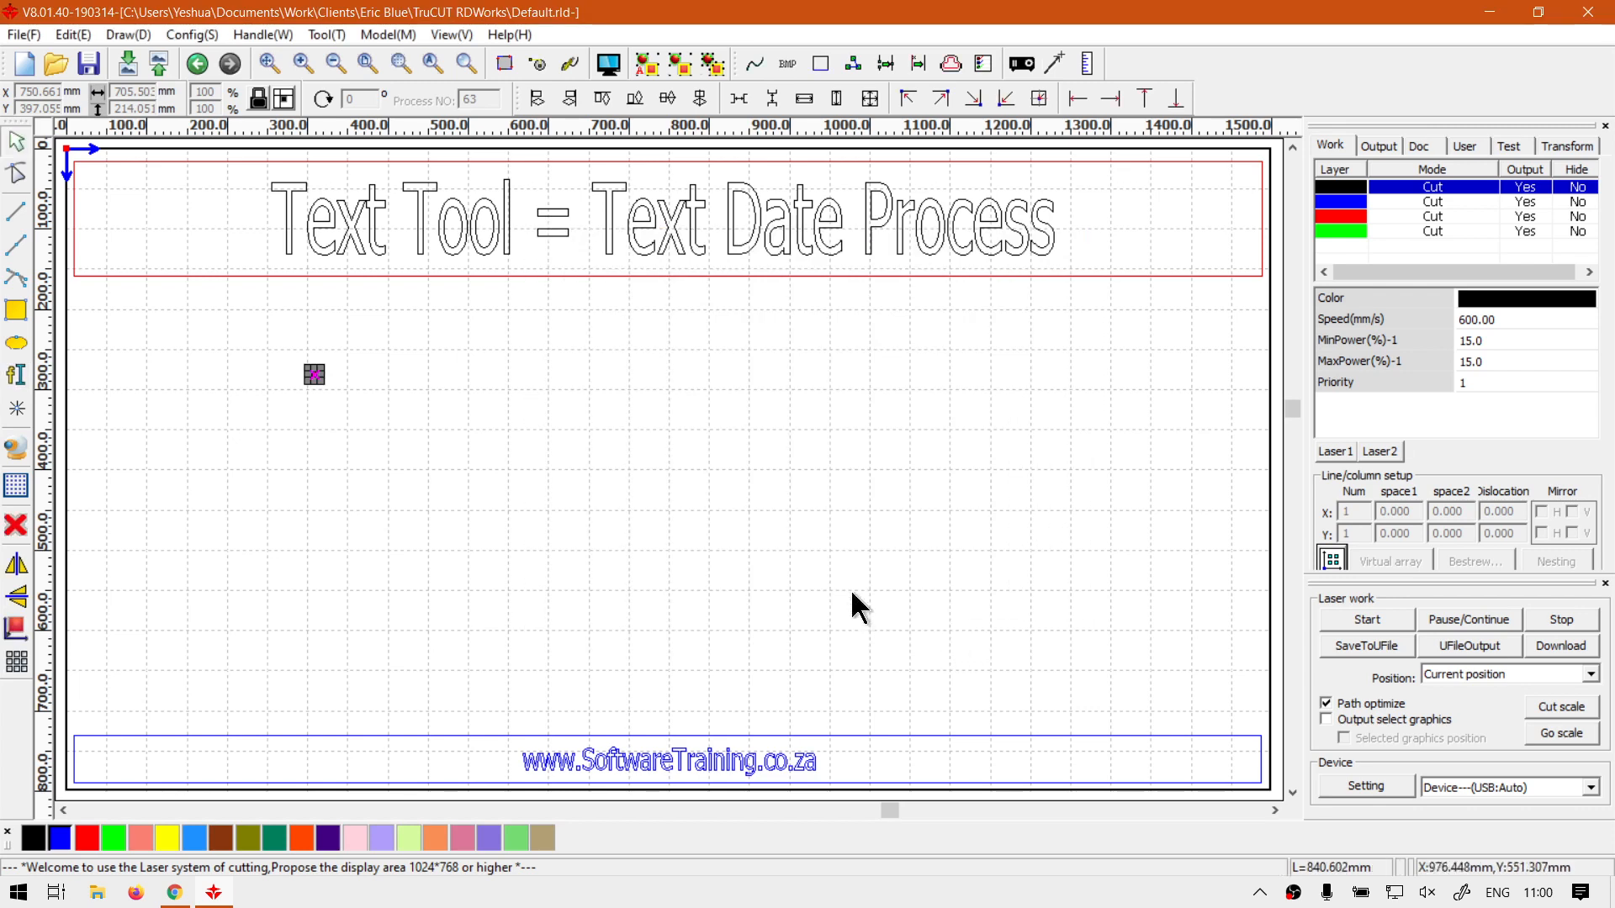
click(318, 376)
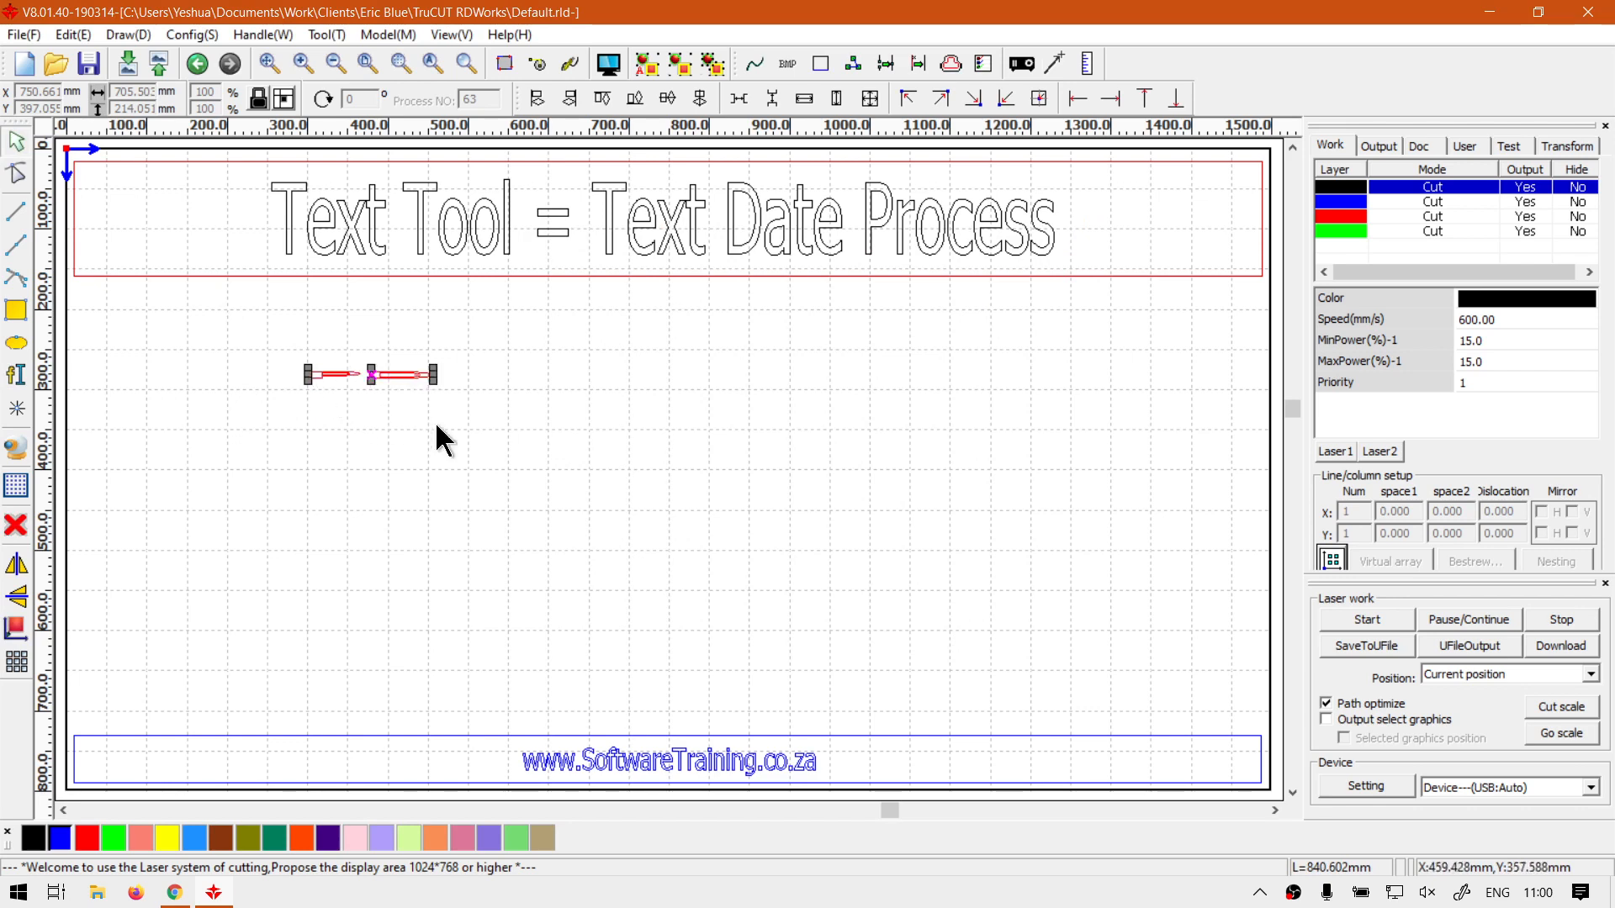
drag(435, 383, 439, 498)
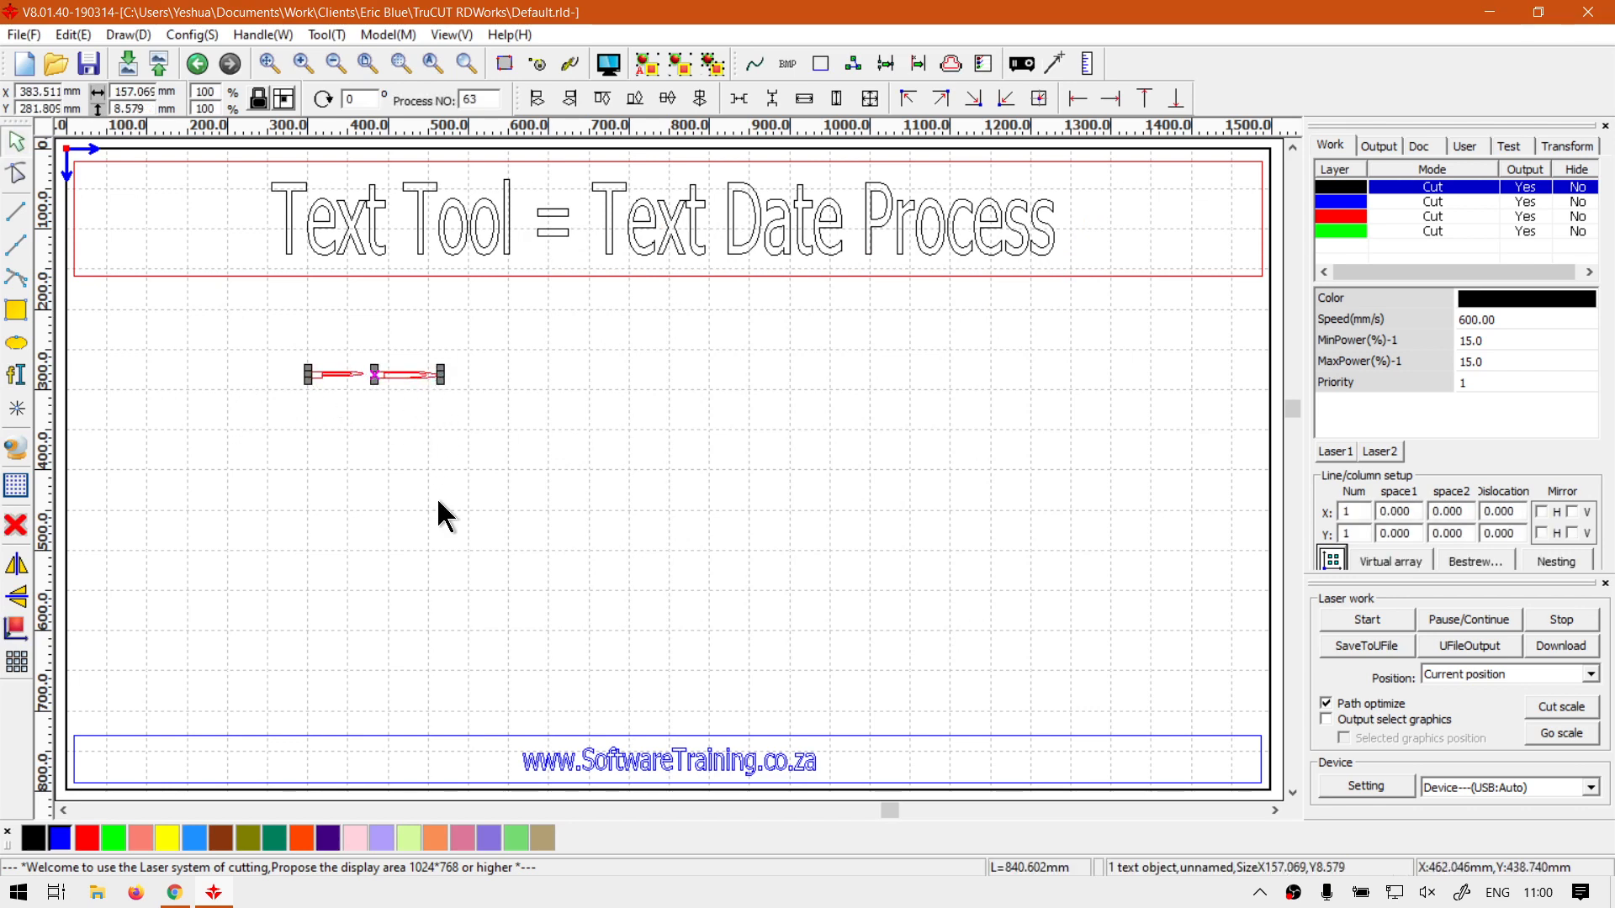
key(ctrl+z)
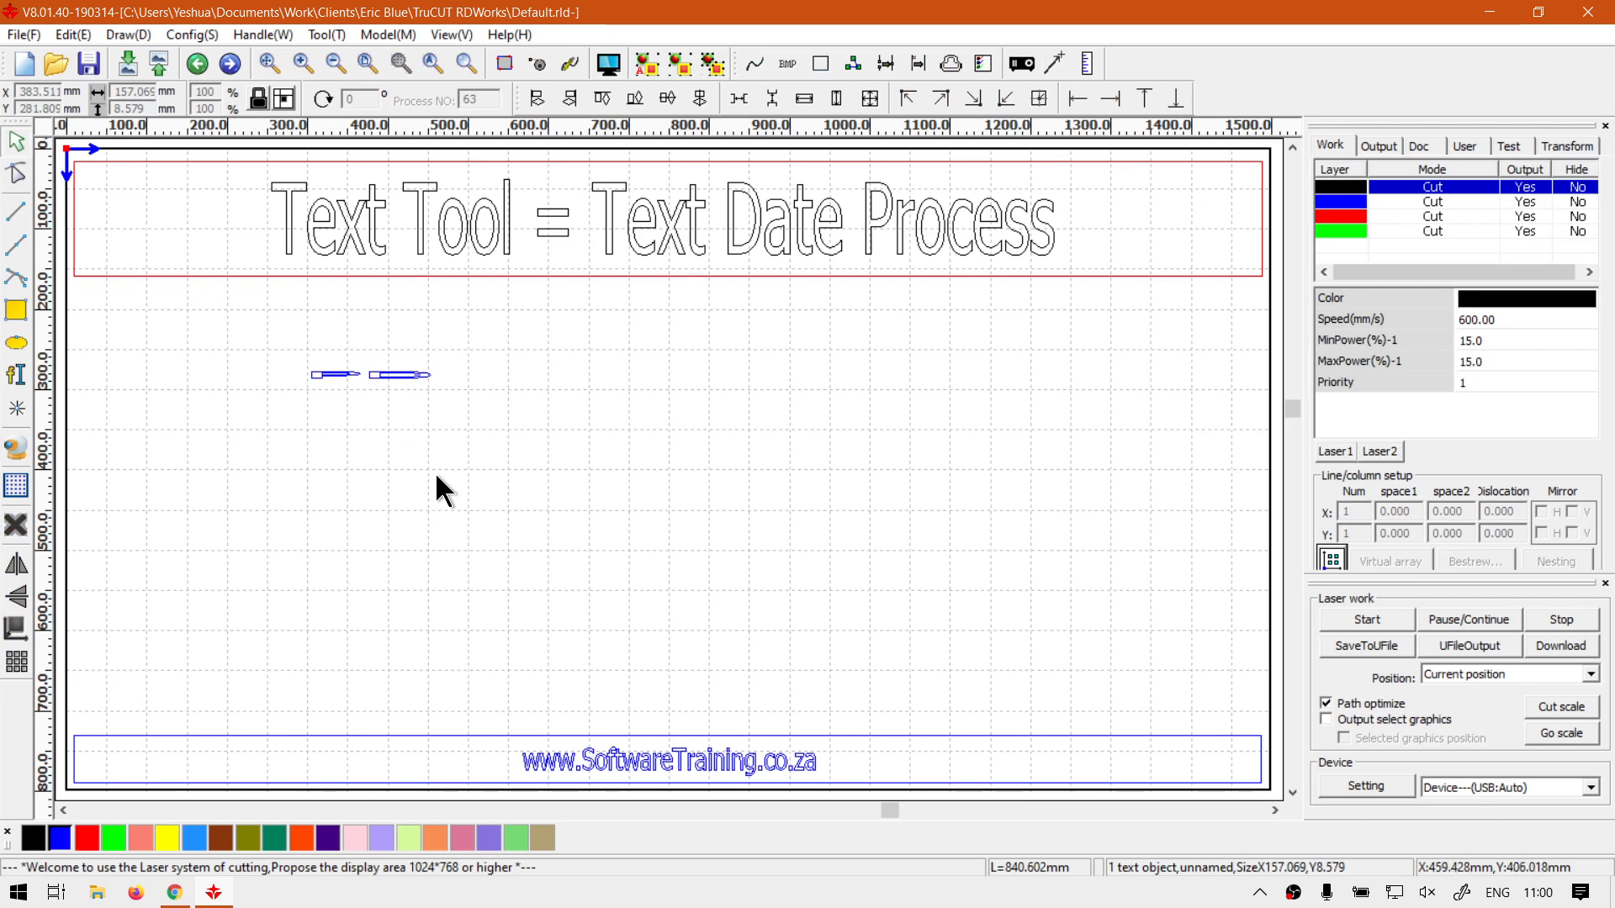
key(ctrl+z)
- Set the PD text's height to 50 mm
double_click(315, 375)
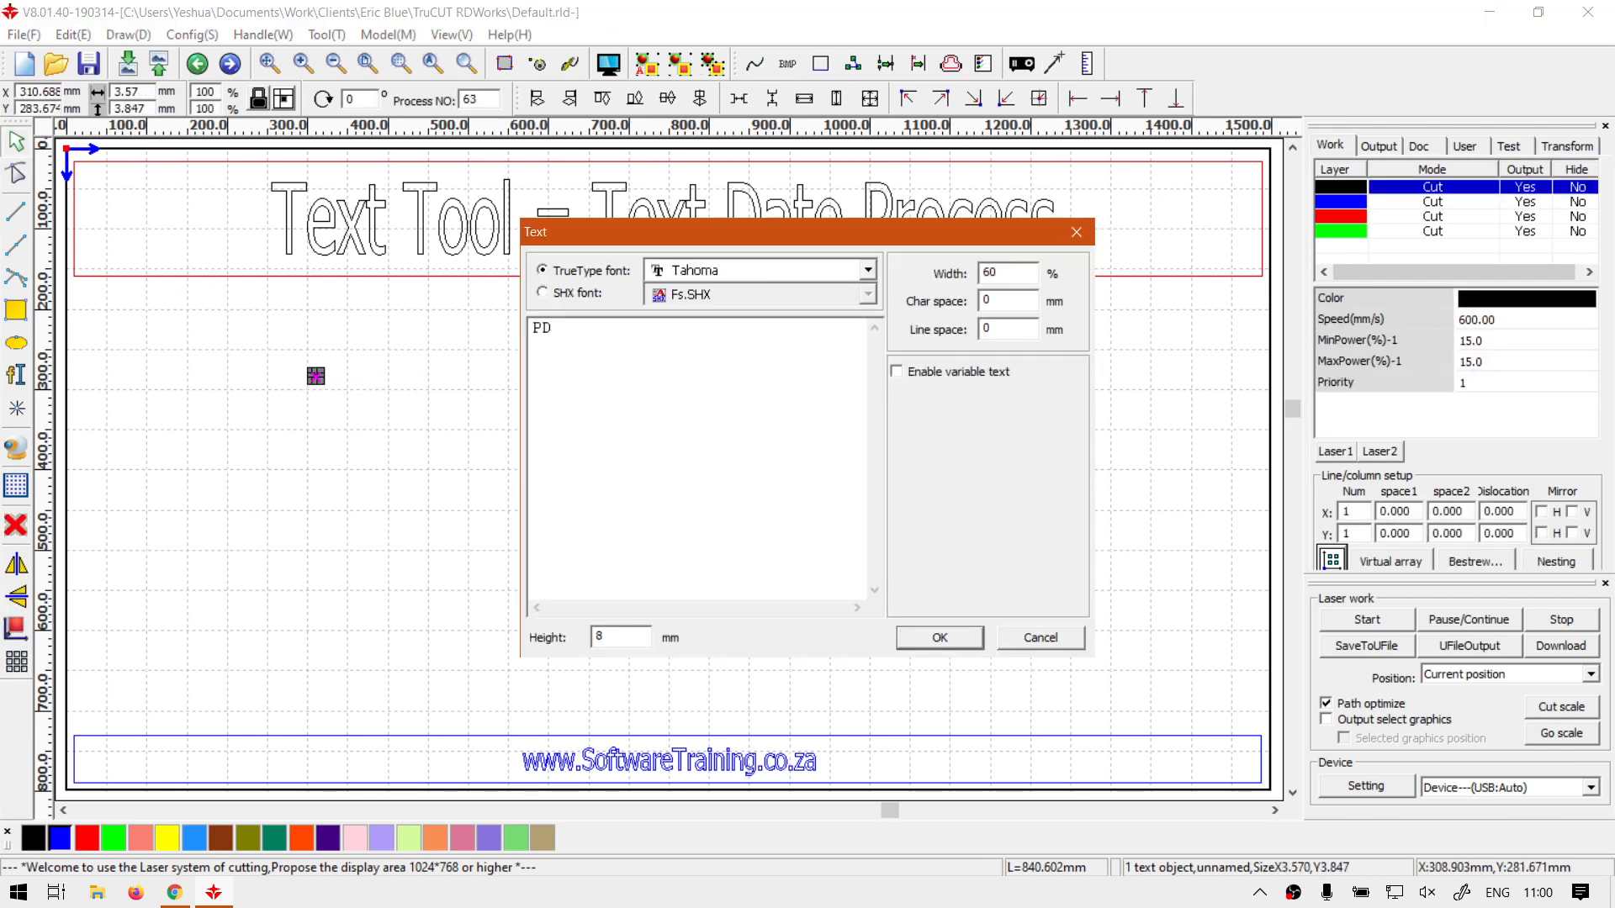
double_click(628, 637)
text(50)
click(939, 638)
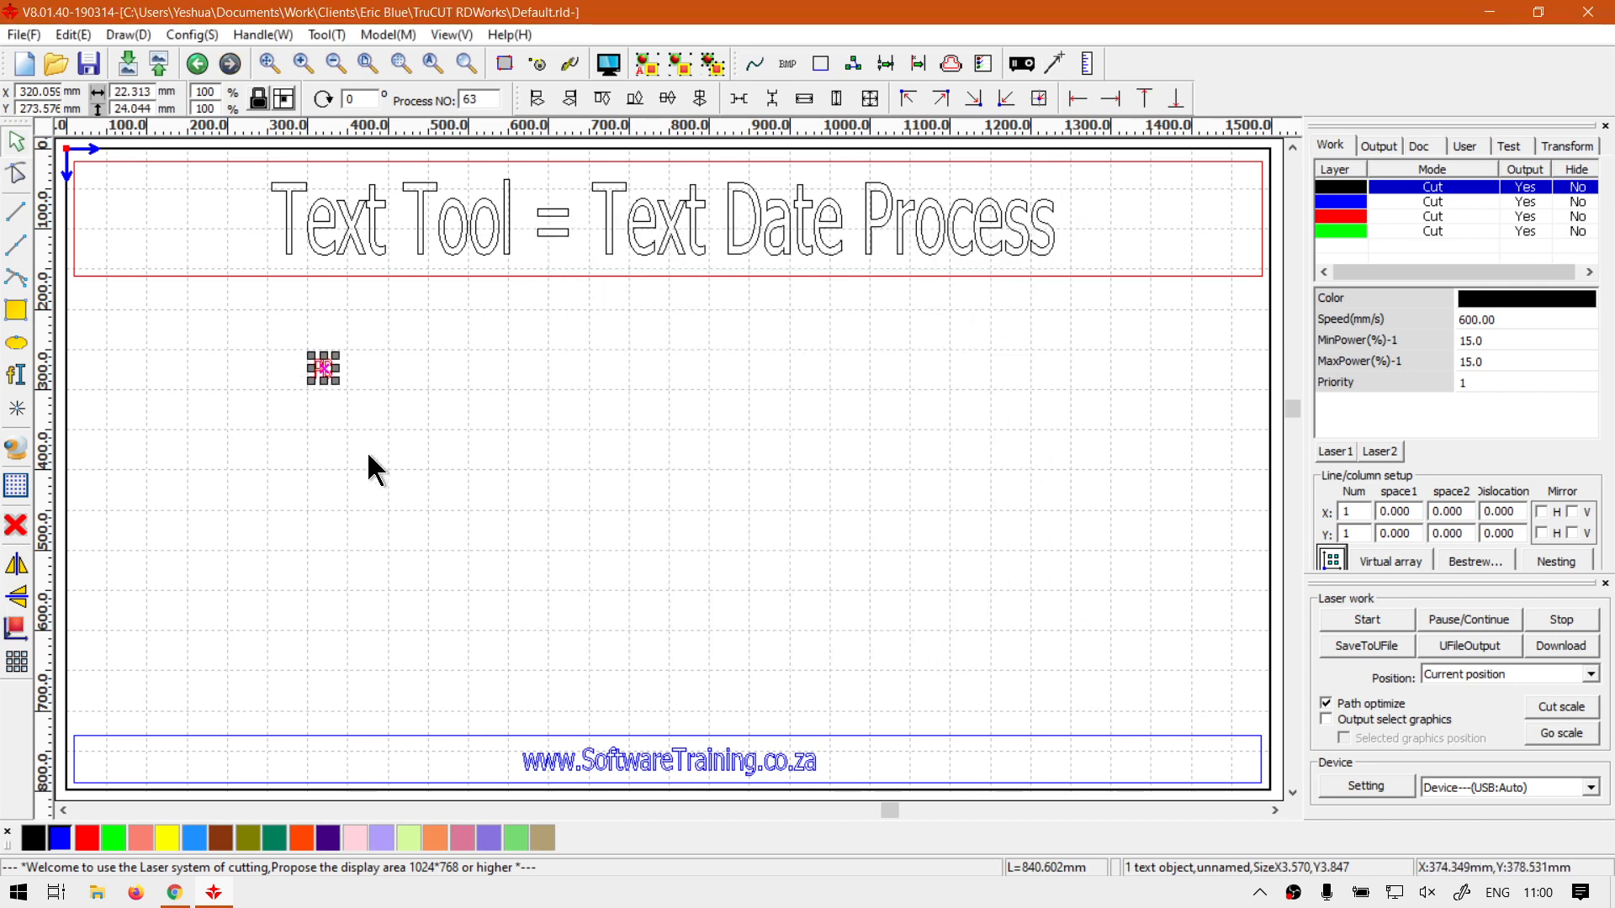
- Set the PD text's character spacing to 10 mm
click(324, 370)
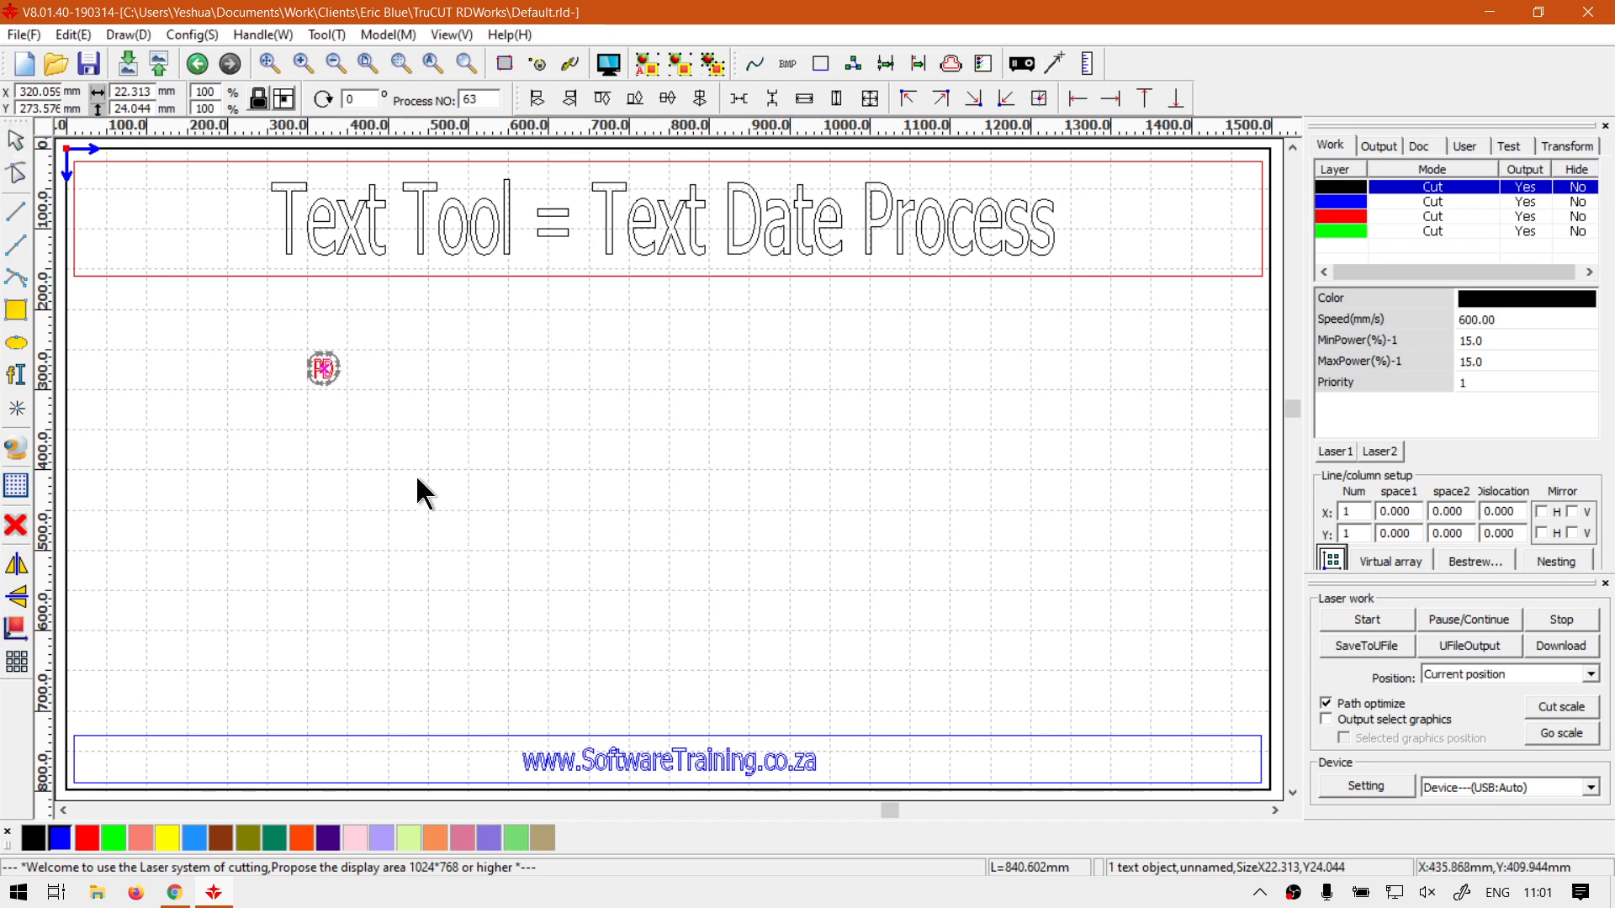
click(321, 368)
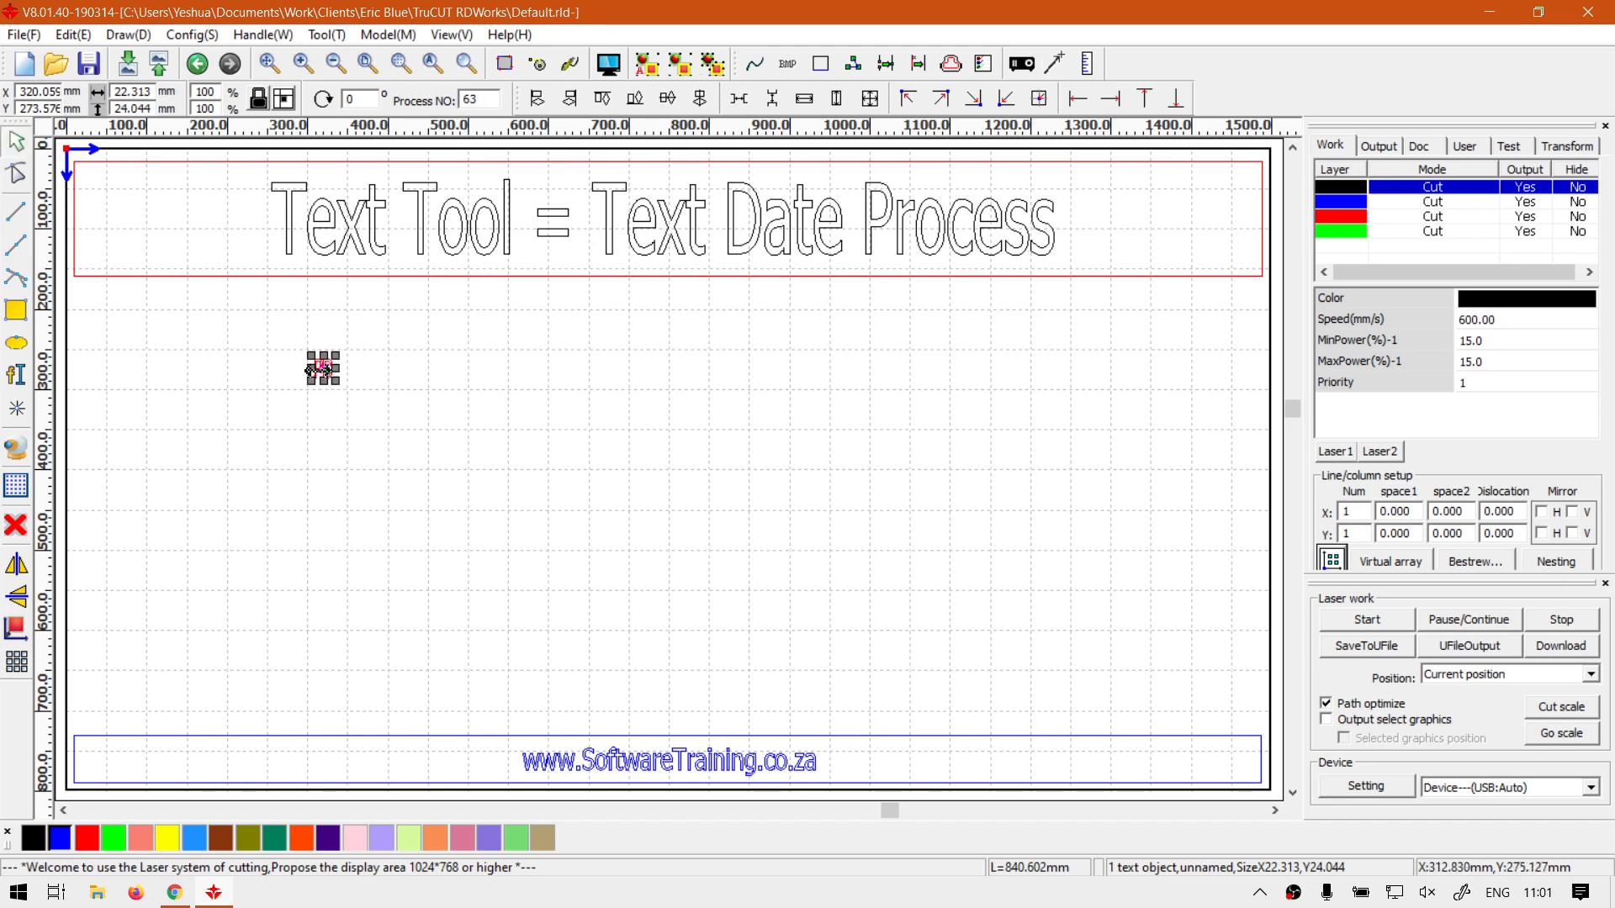
scroll(323, 370, up, 2)
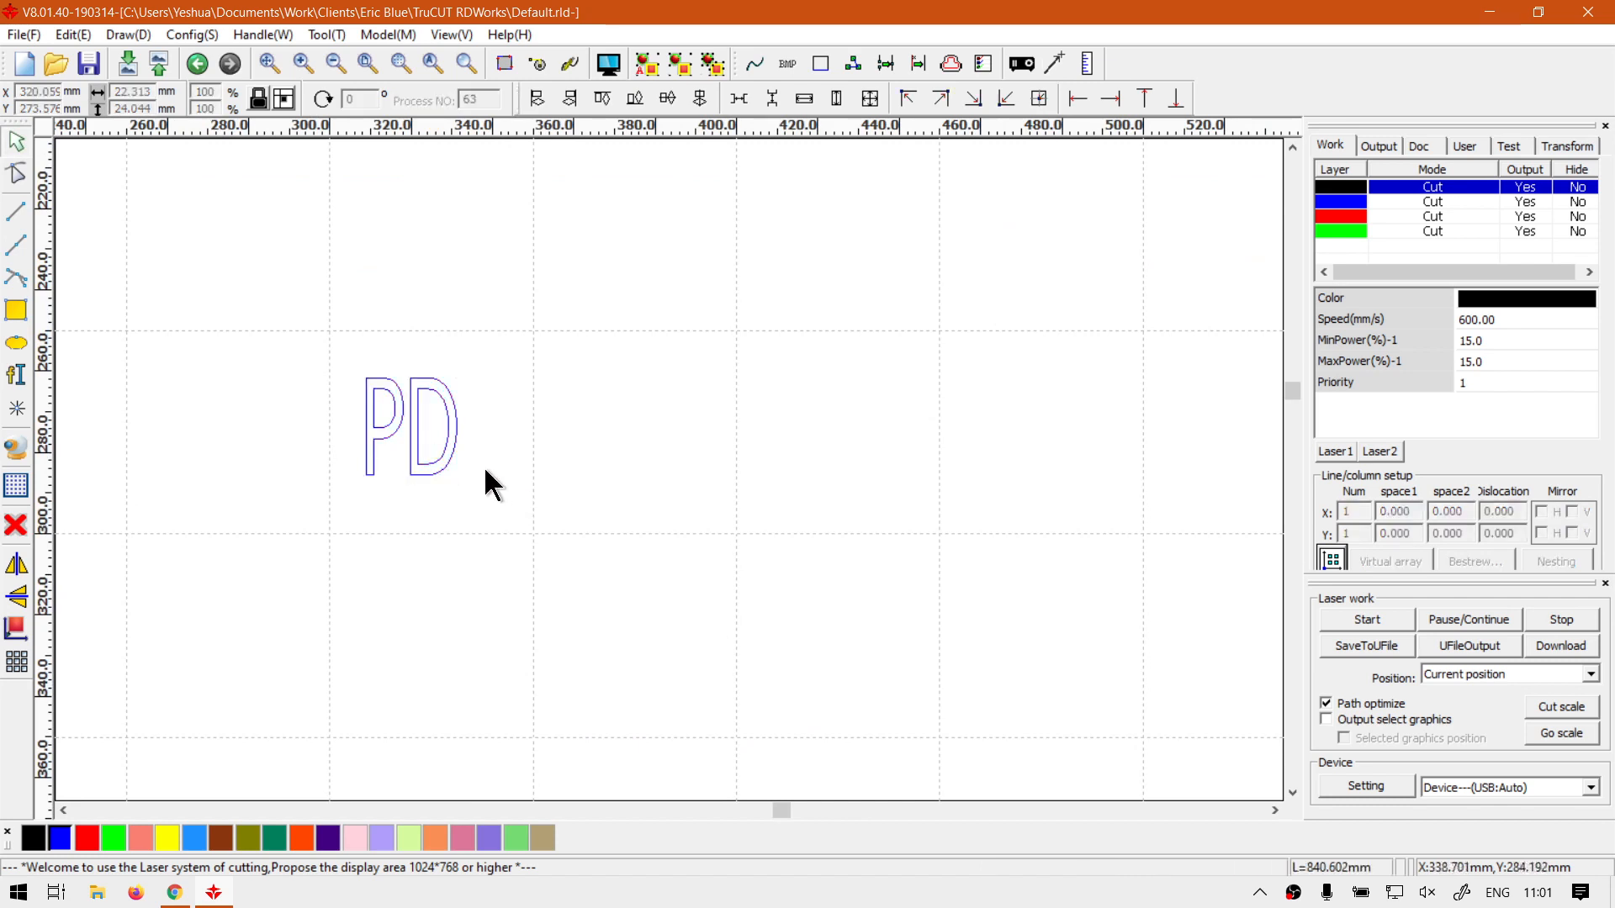
scroll(504, 480, down, 1)
click(442, 442)
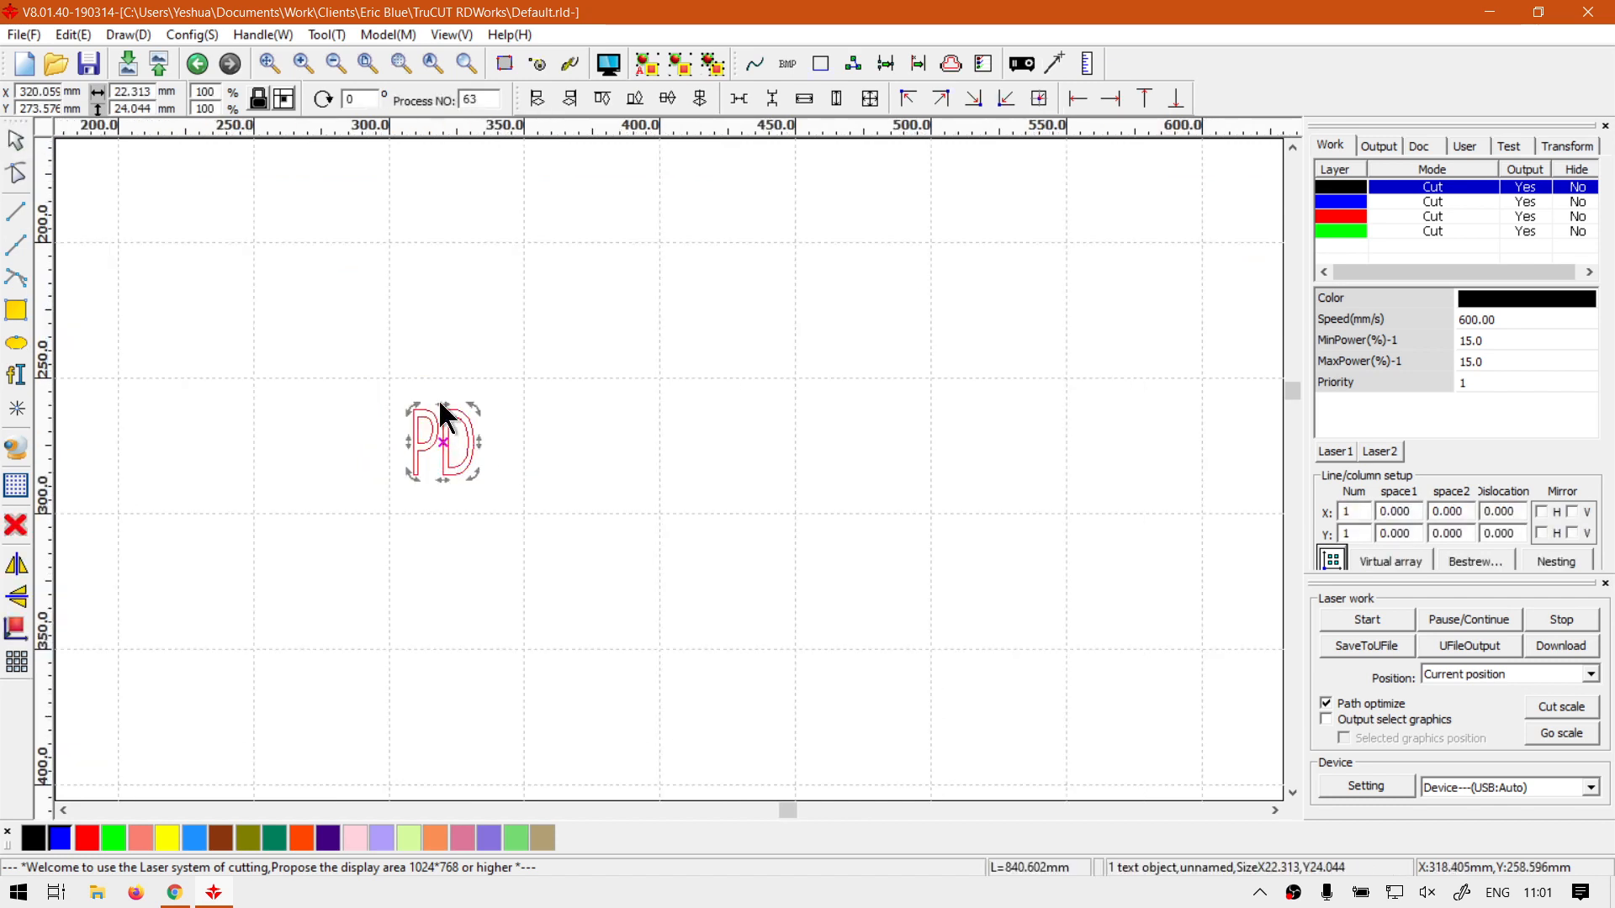
double_click(443, 437)
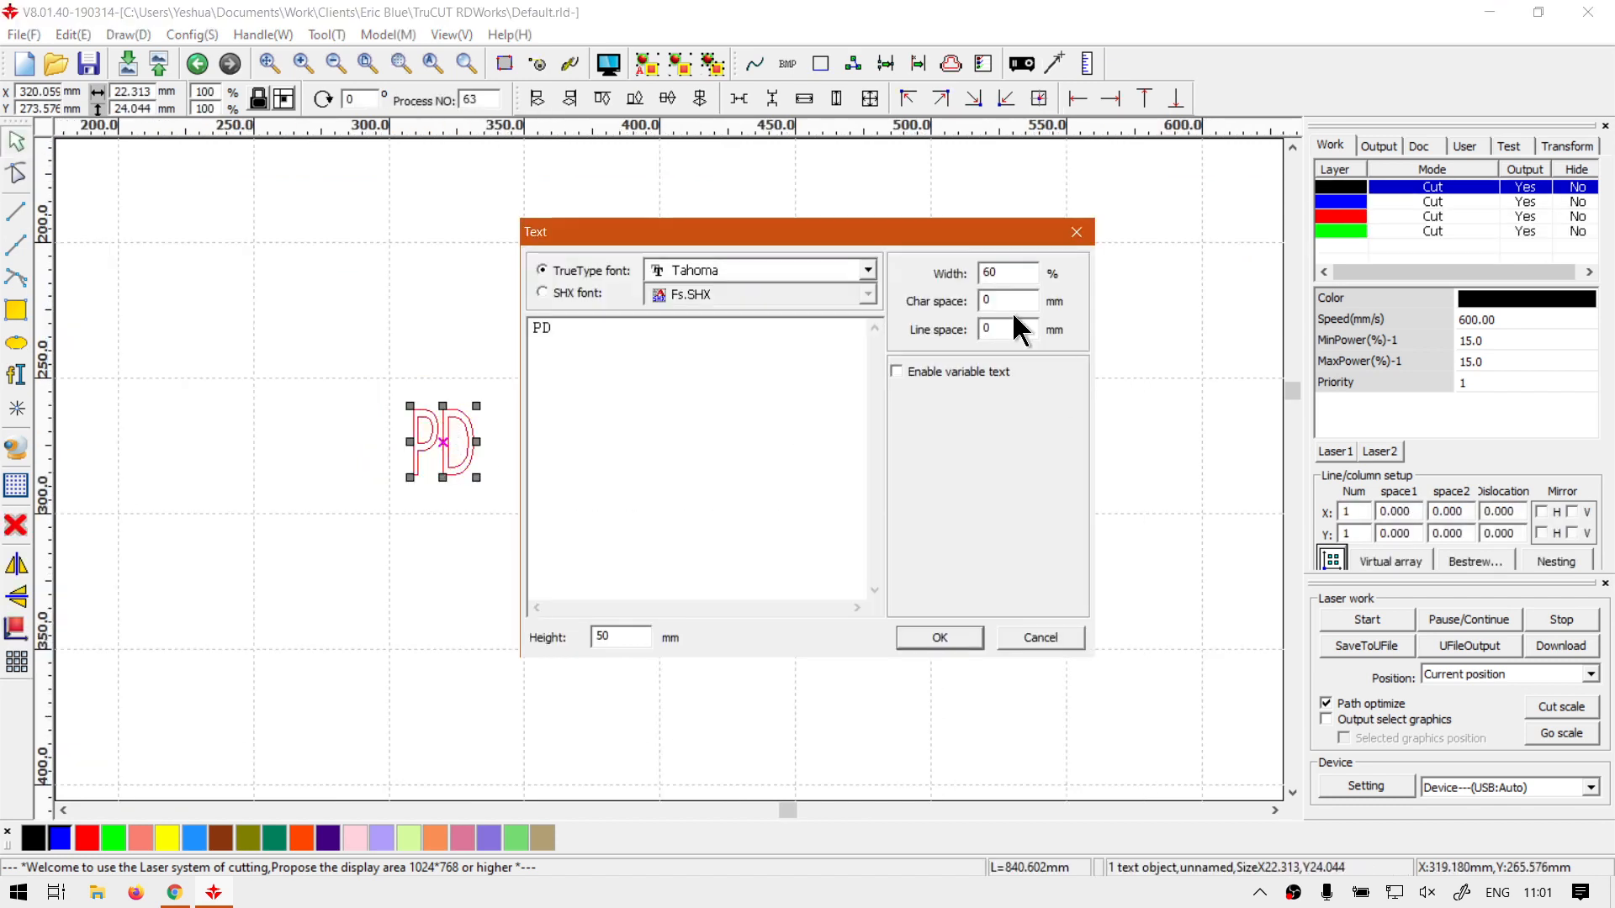
double_click(1016, 294)
text(10)
click(972, 639)
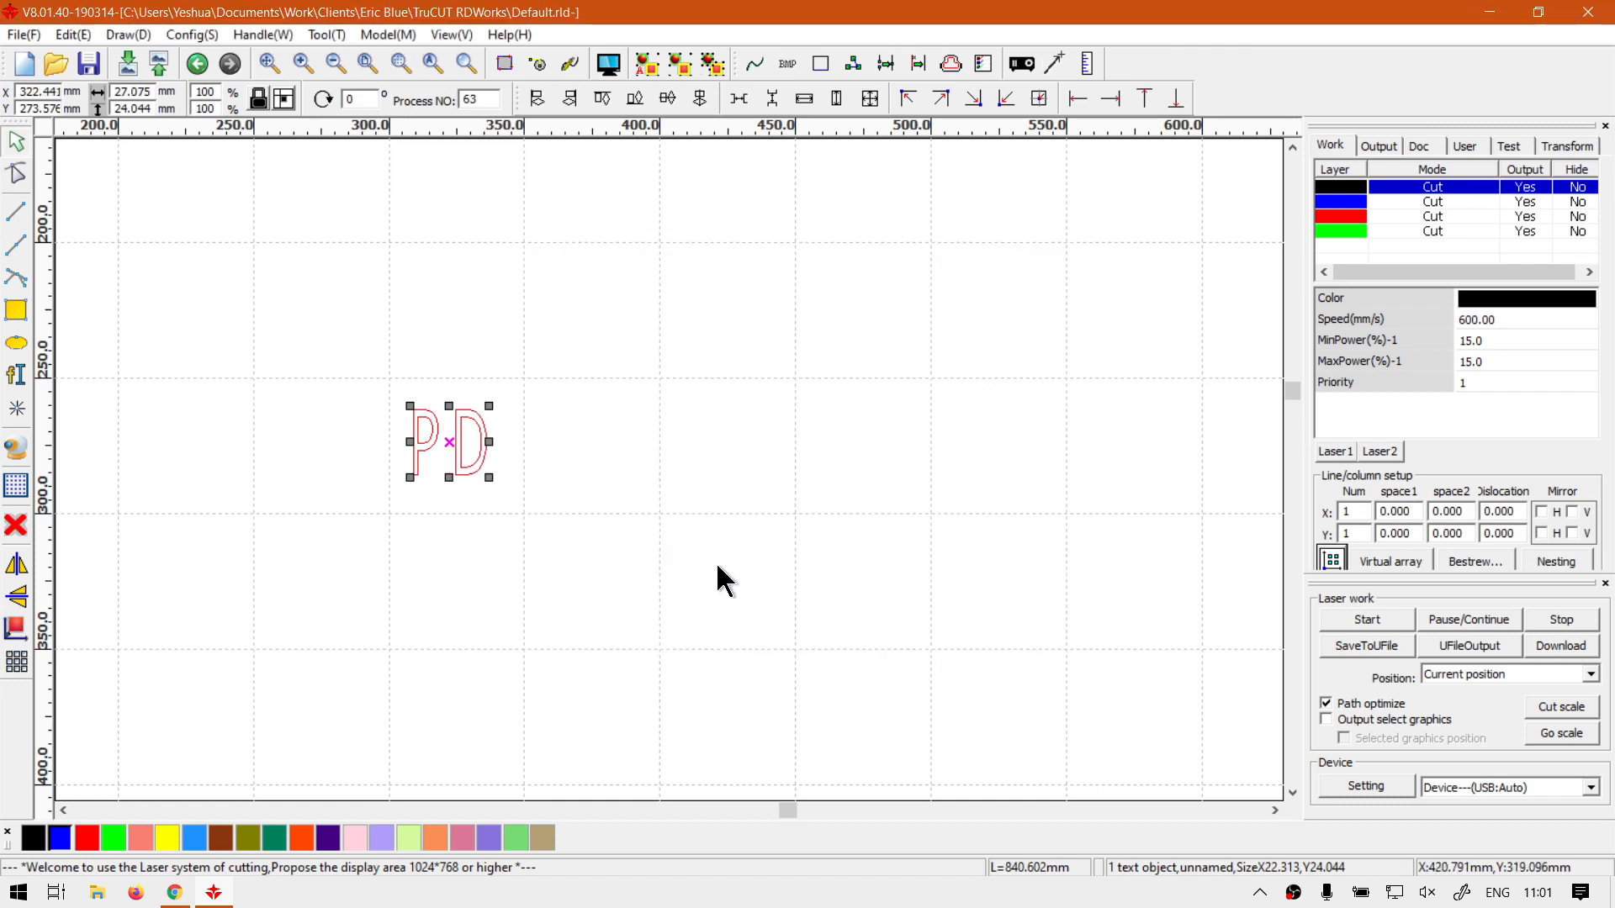
click(681, 574)
- Duplicate the PD text directly below itself and change the copy's text to BB
click(456, 462)
drag(457, 461, 458, 546)
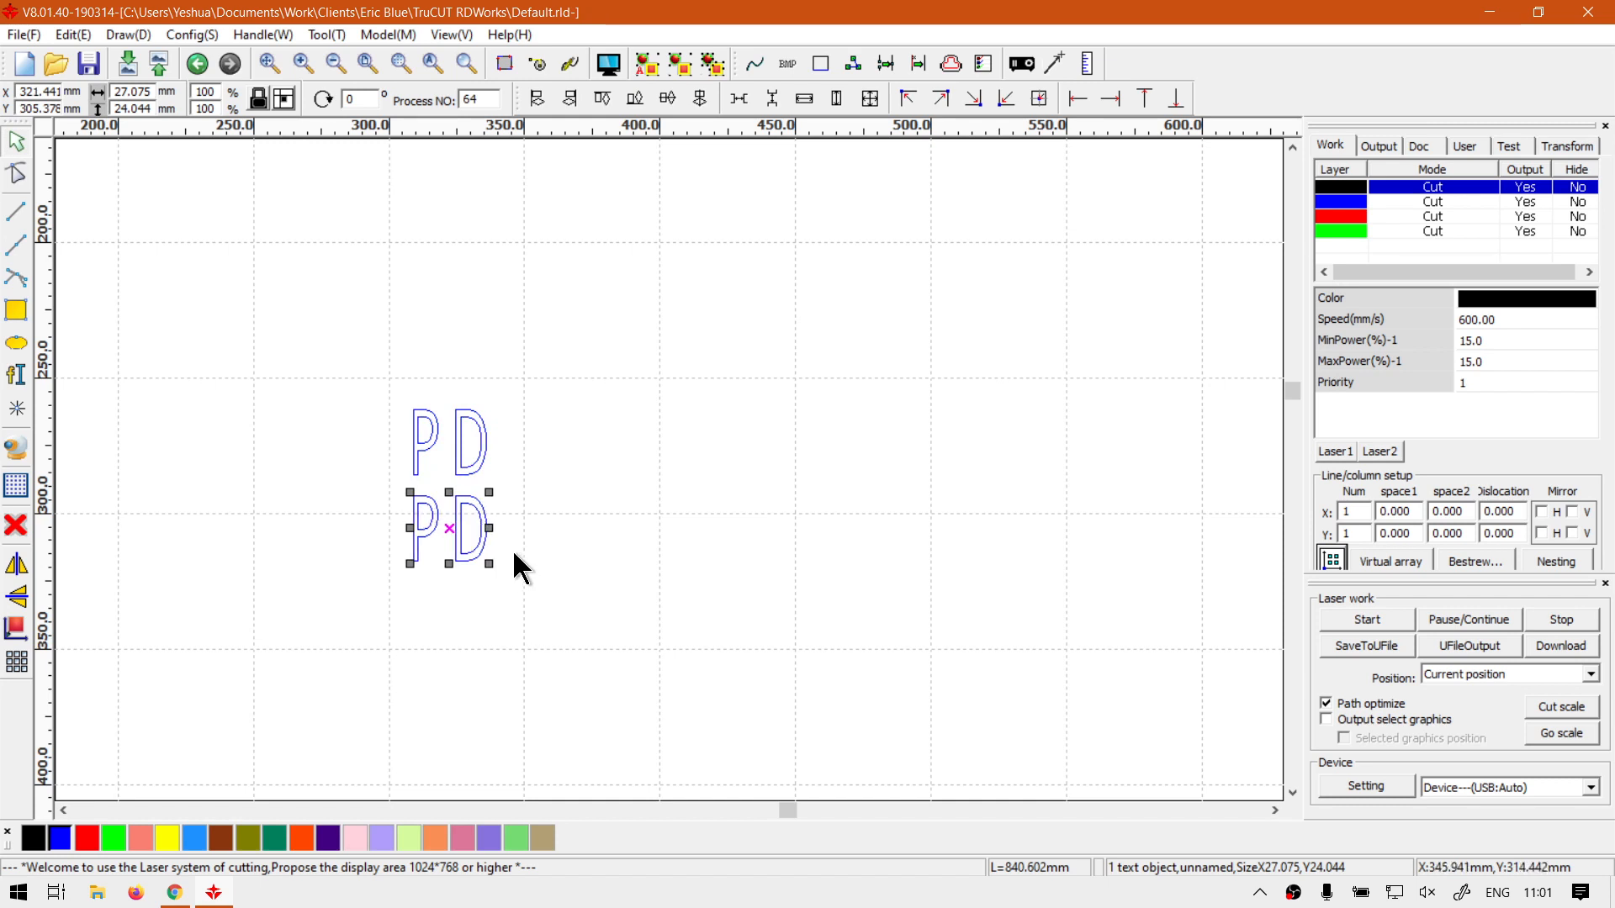
double_click(458, 550)
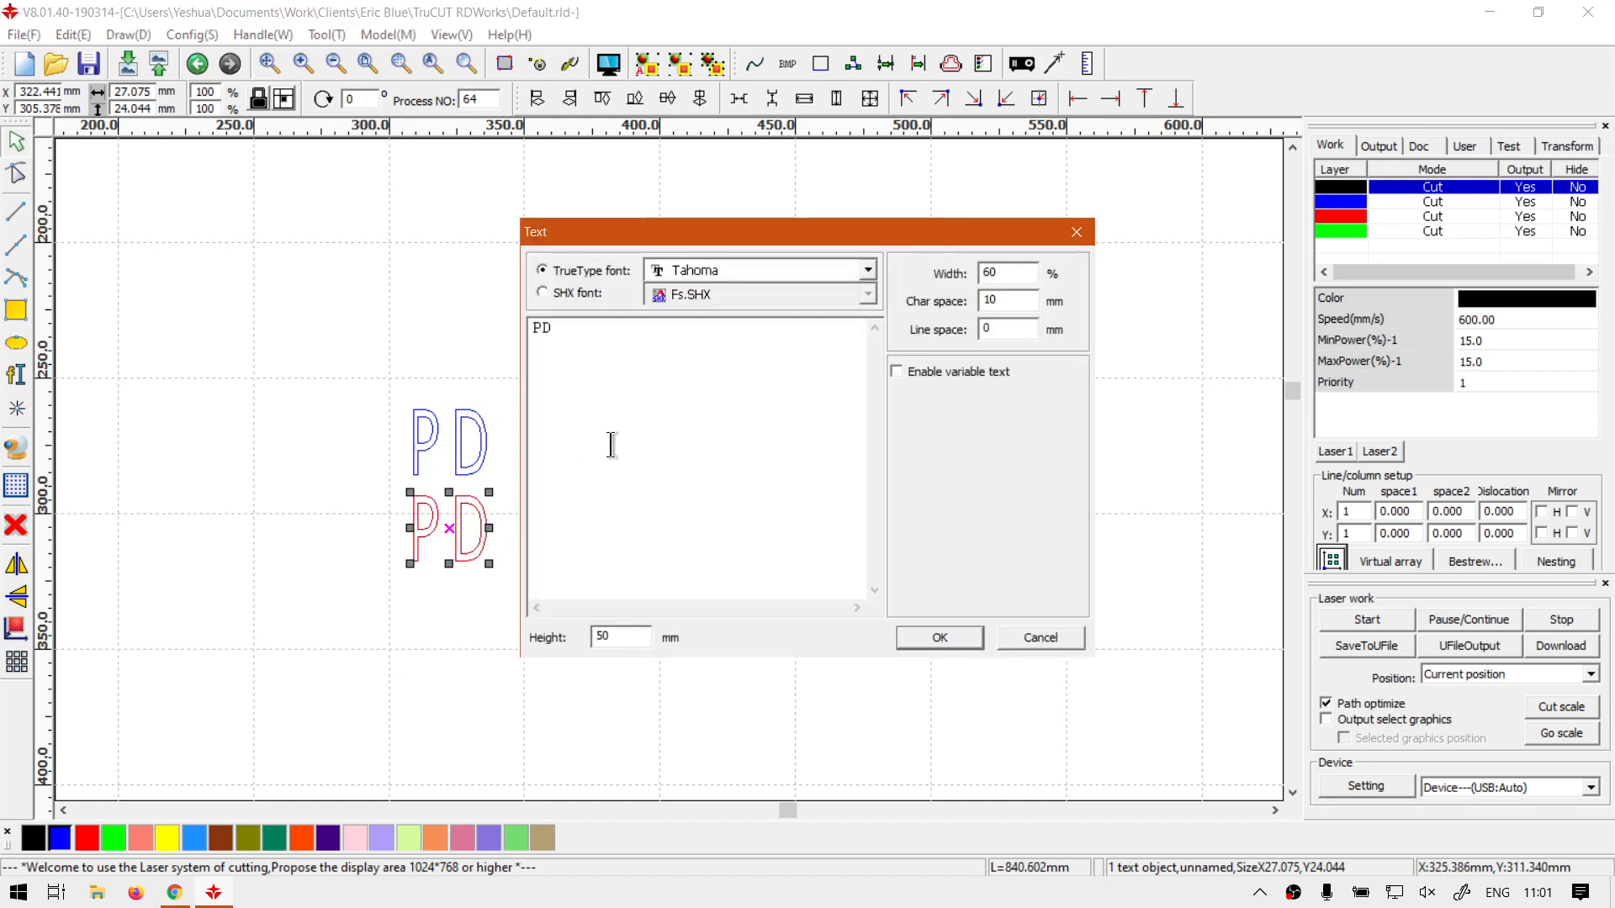
key(ctrl+a)
text(BB)
click(941, 637)
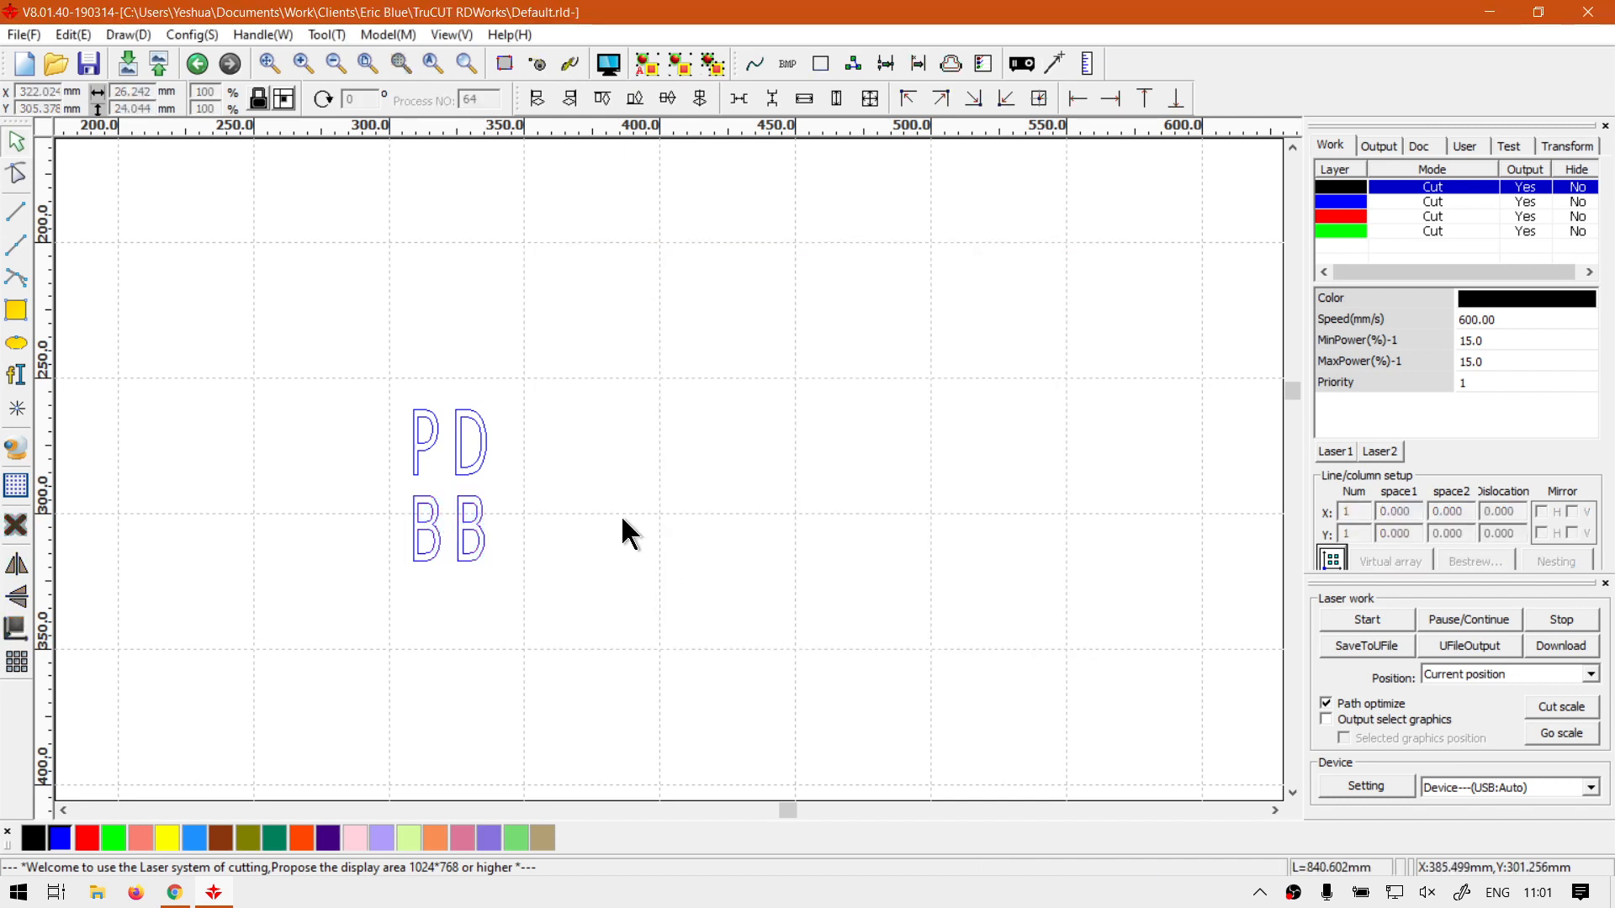
- Move the BB text 5 mm down to widen the gap below the PD text
click(473, 535)
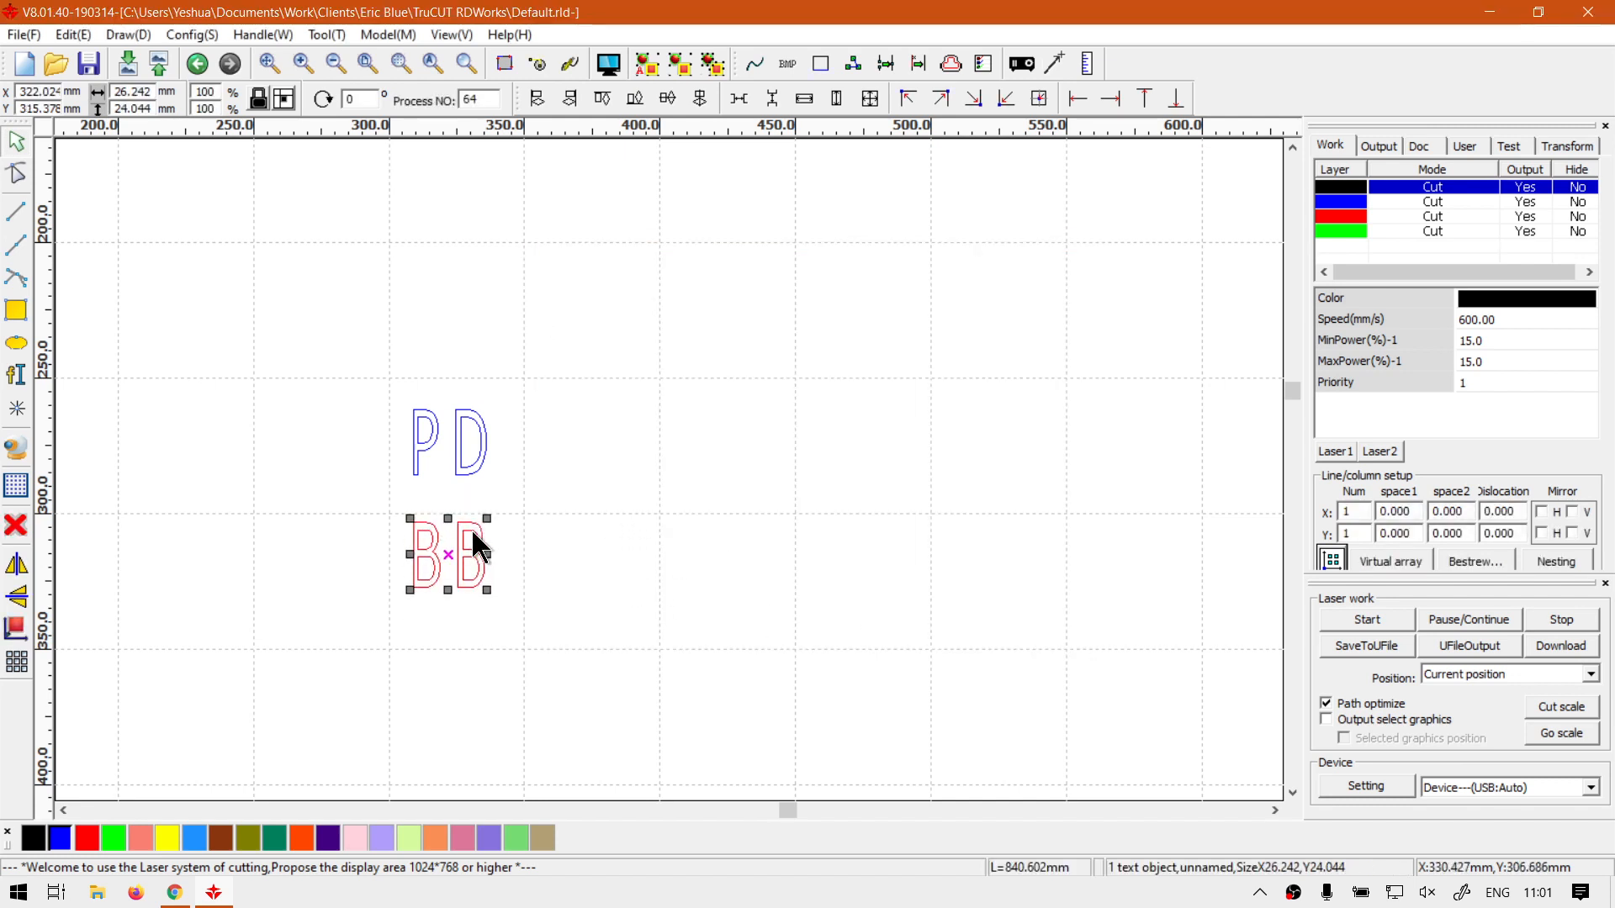
key(Down)
key(Down)
click(707, 540)
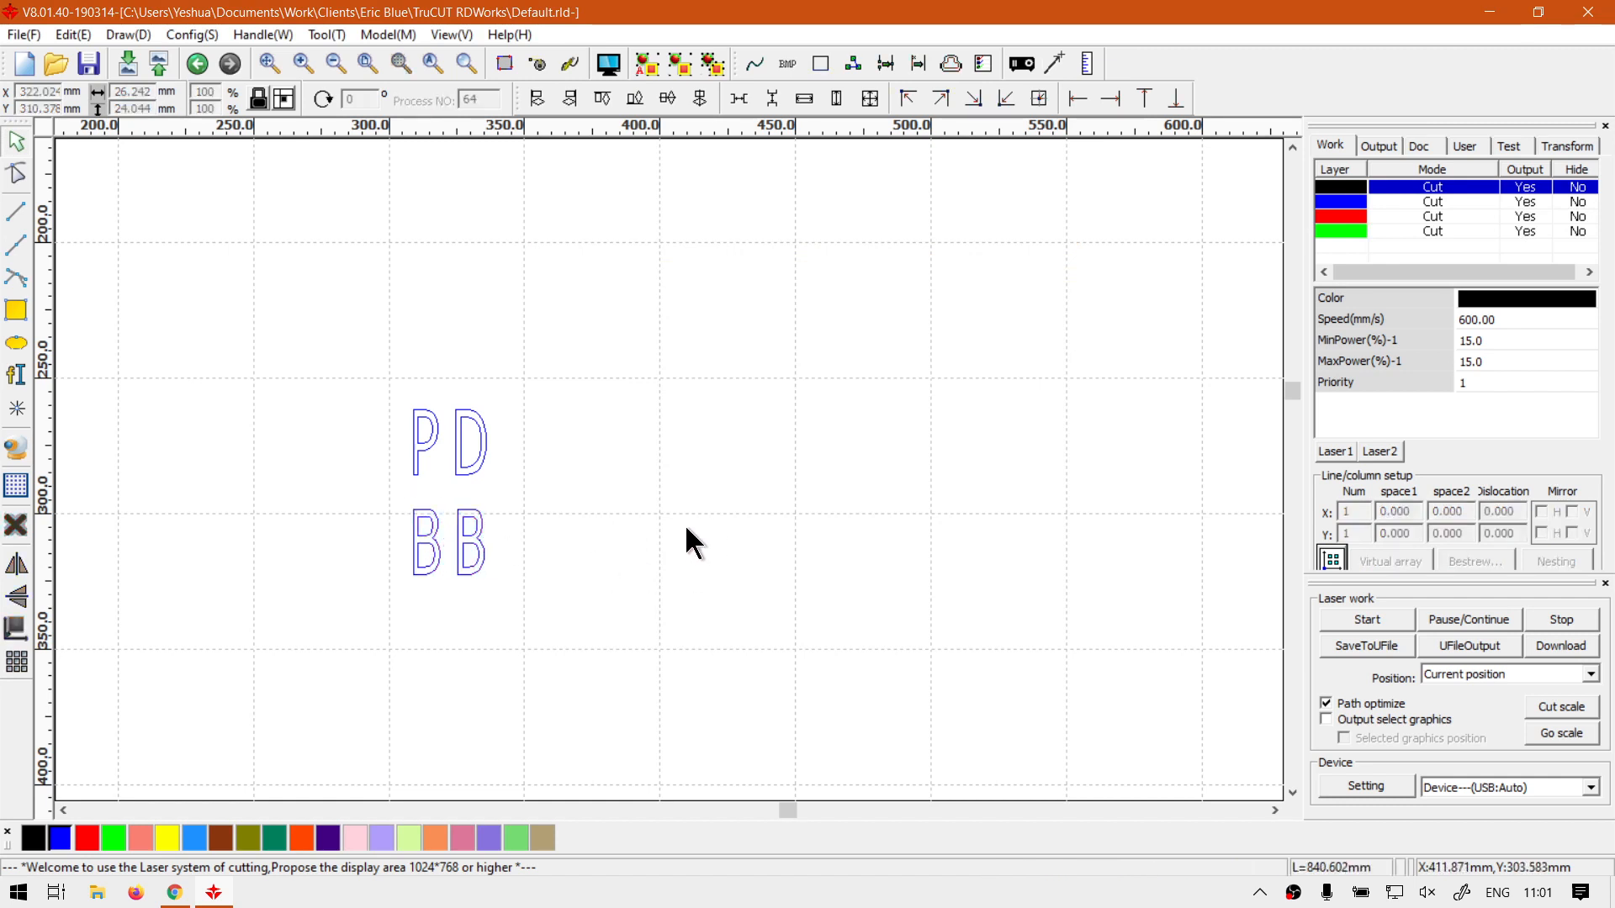
- Duplicate the PD and BB texts together about 40 mm to the right of the originals
drag(321, 309, 533, 580)
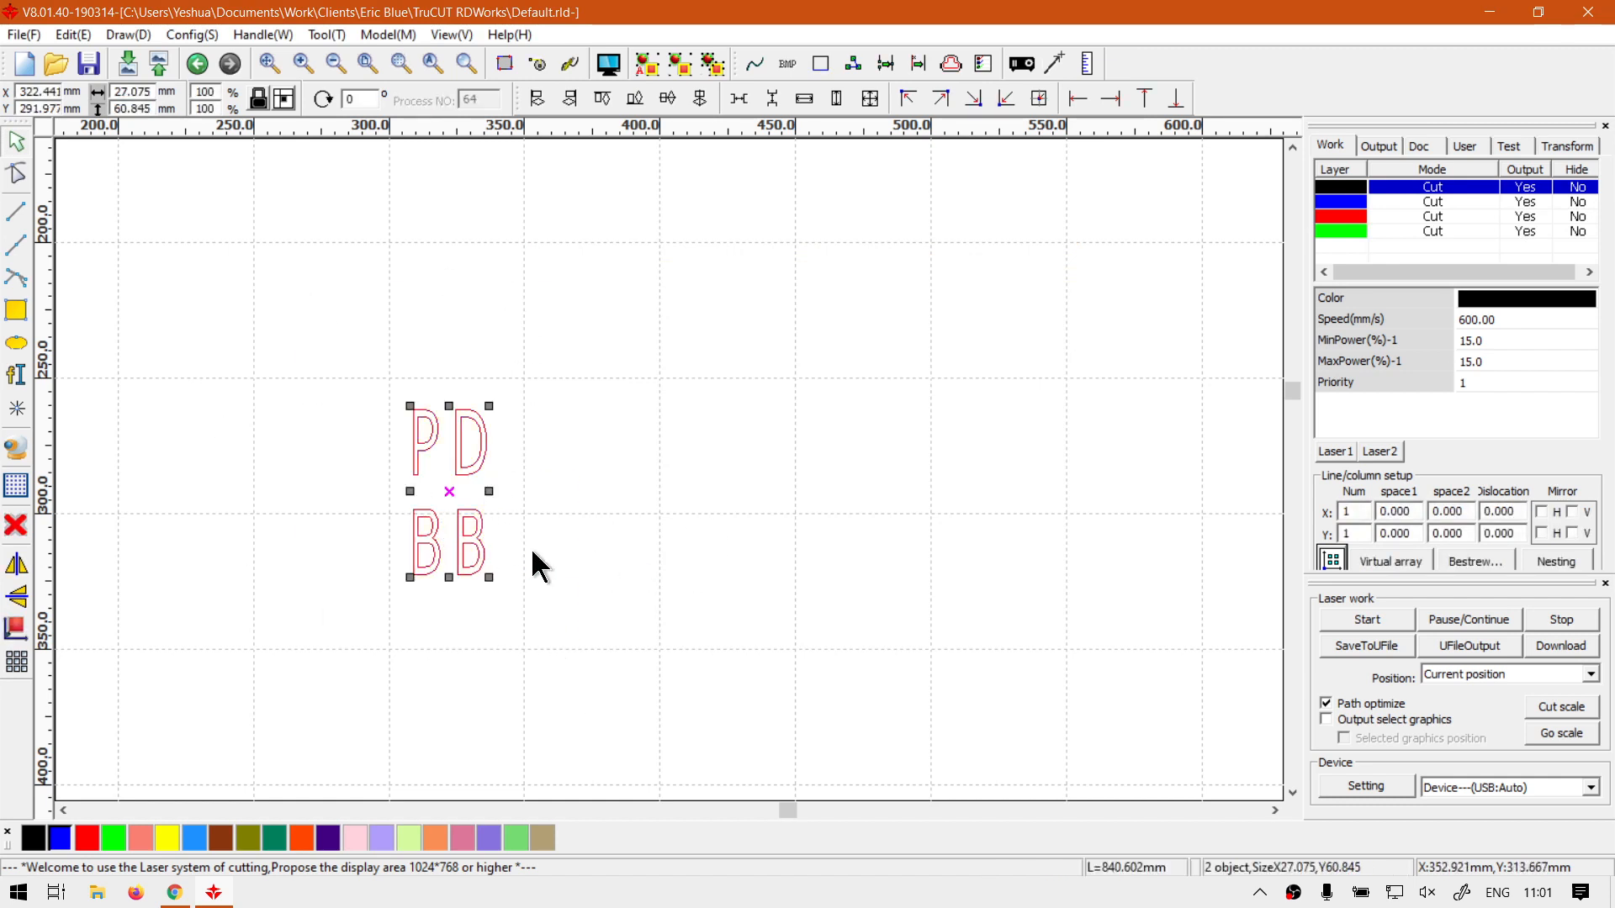
drag(482, 467, 591, 467)
click(651, 505)
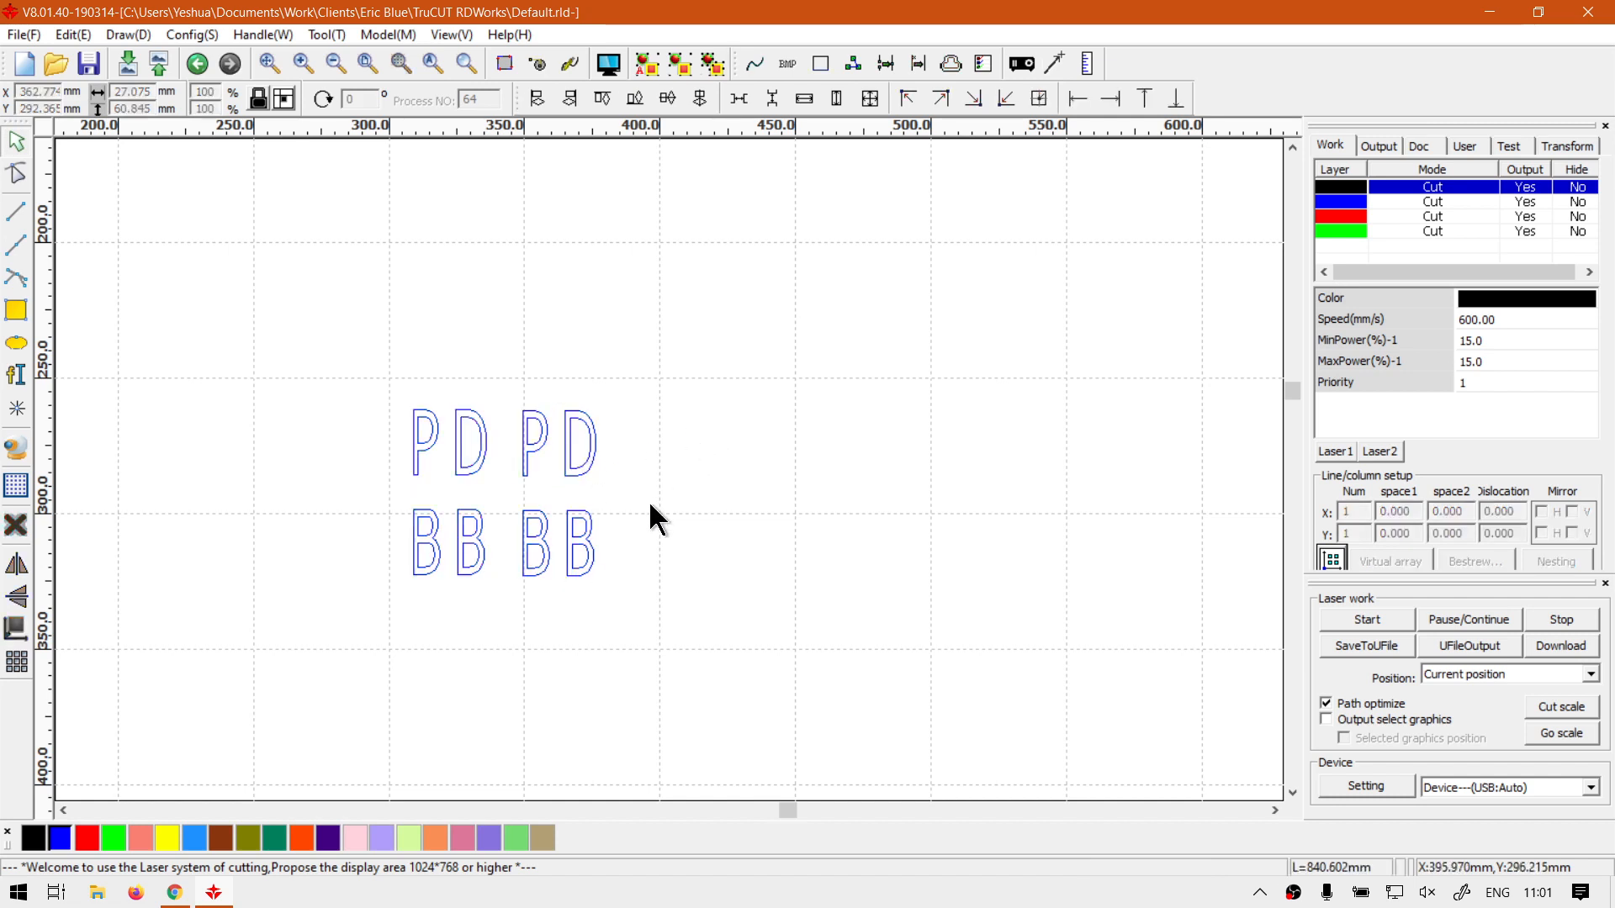
- Turn the right-hand PD copy into variable text of type Date in the American Date format
click(589, 469)
double_click(587, 468)
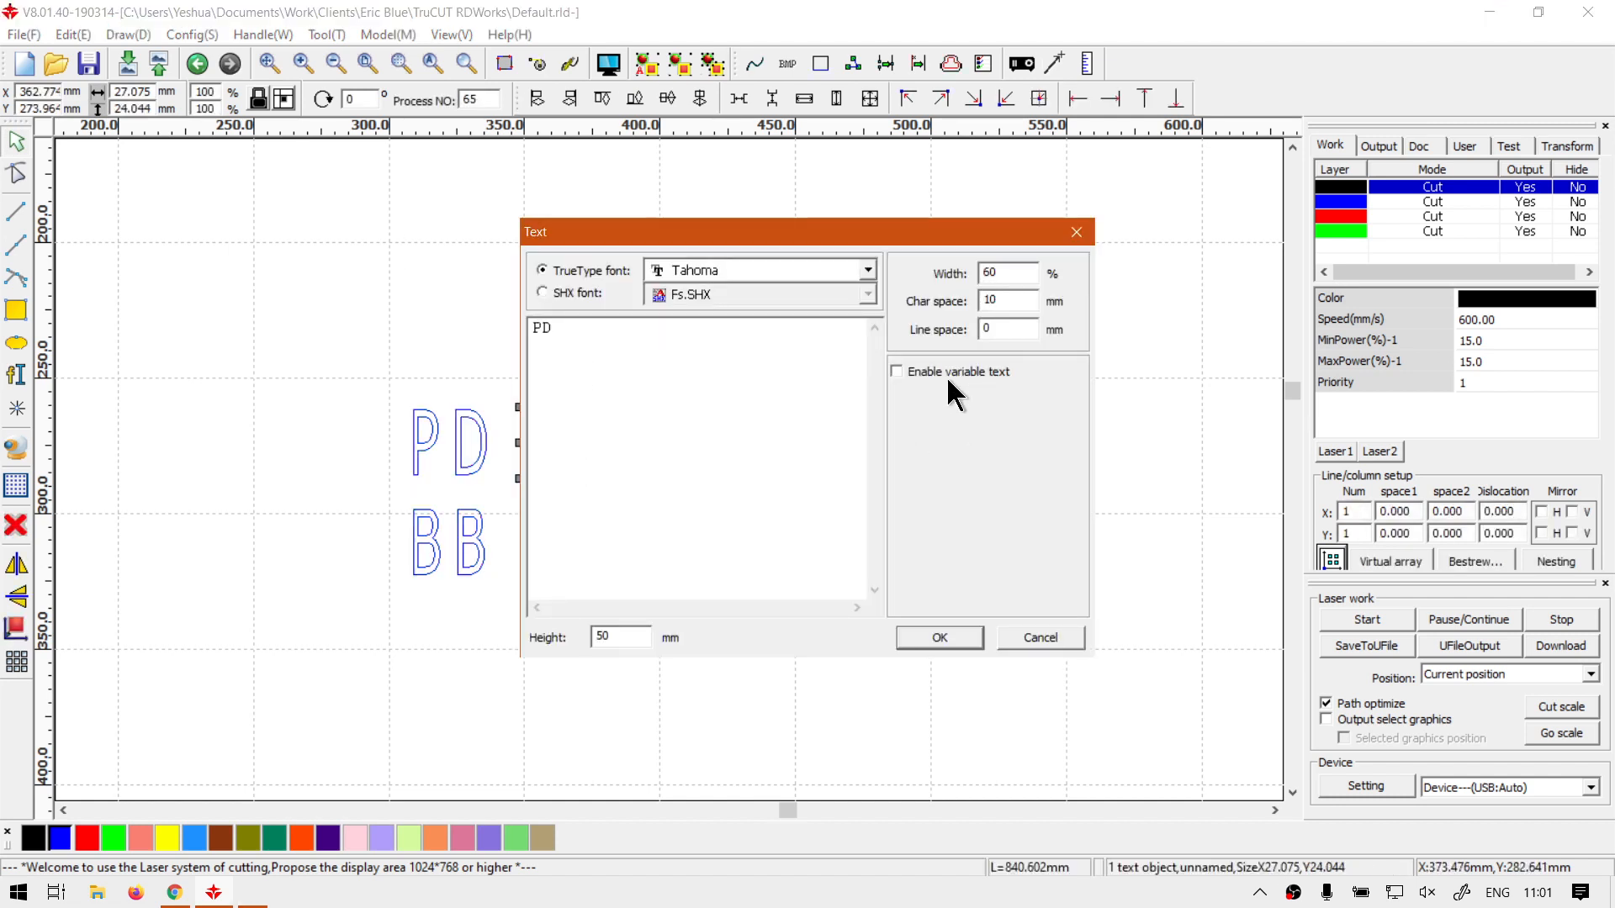
click(906, 368)
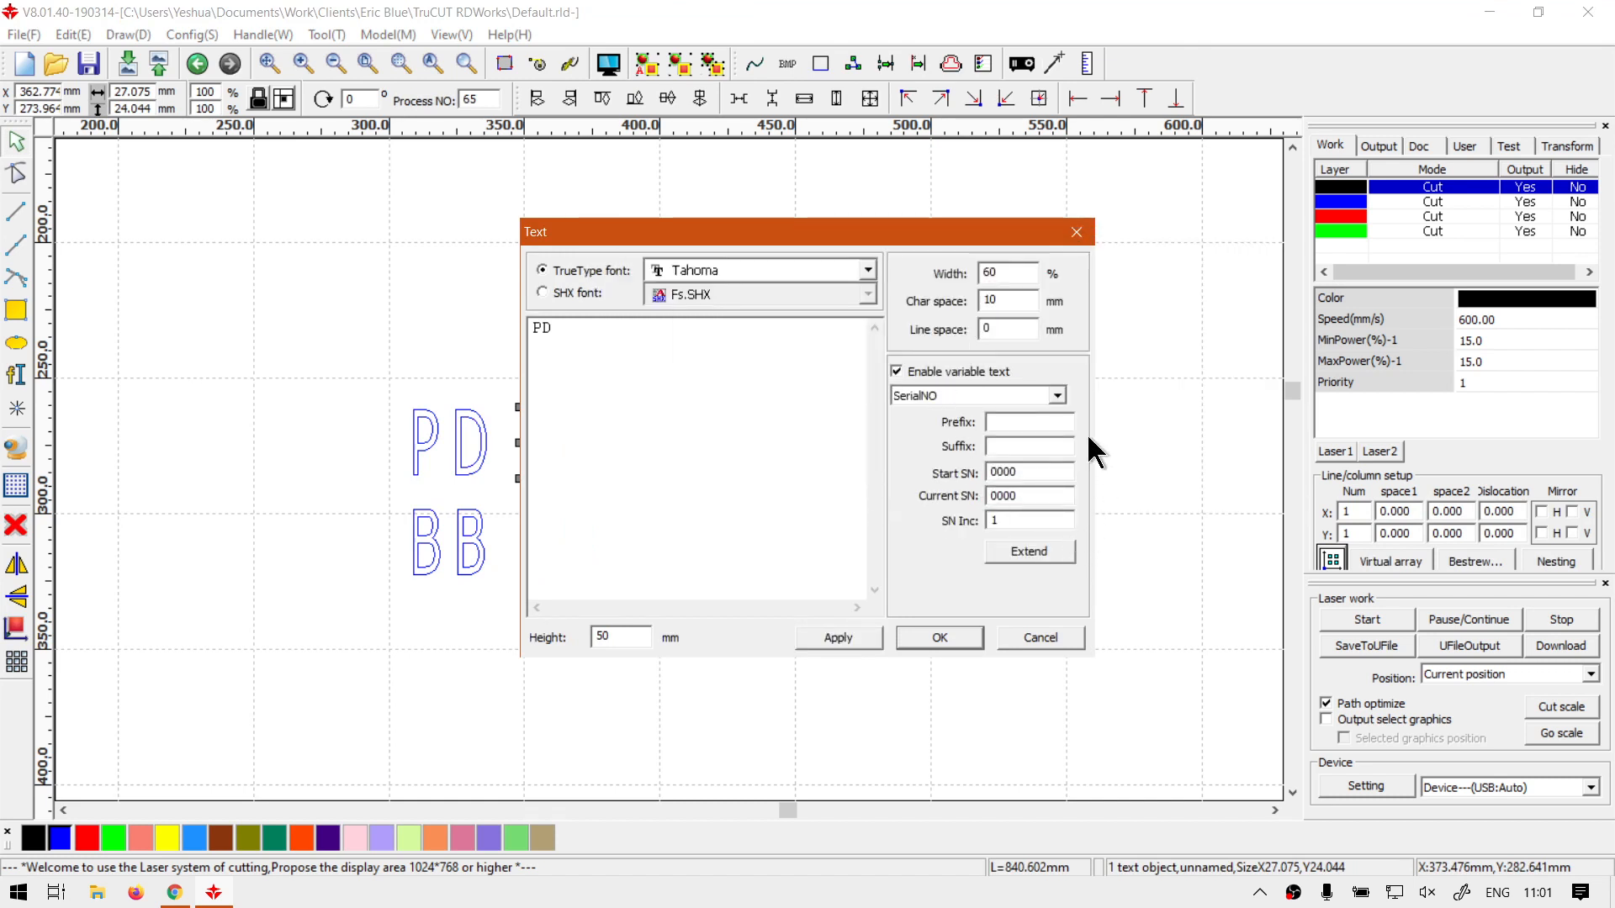
click(1033, 398)
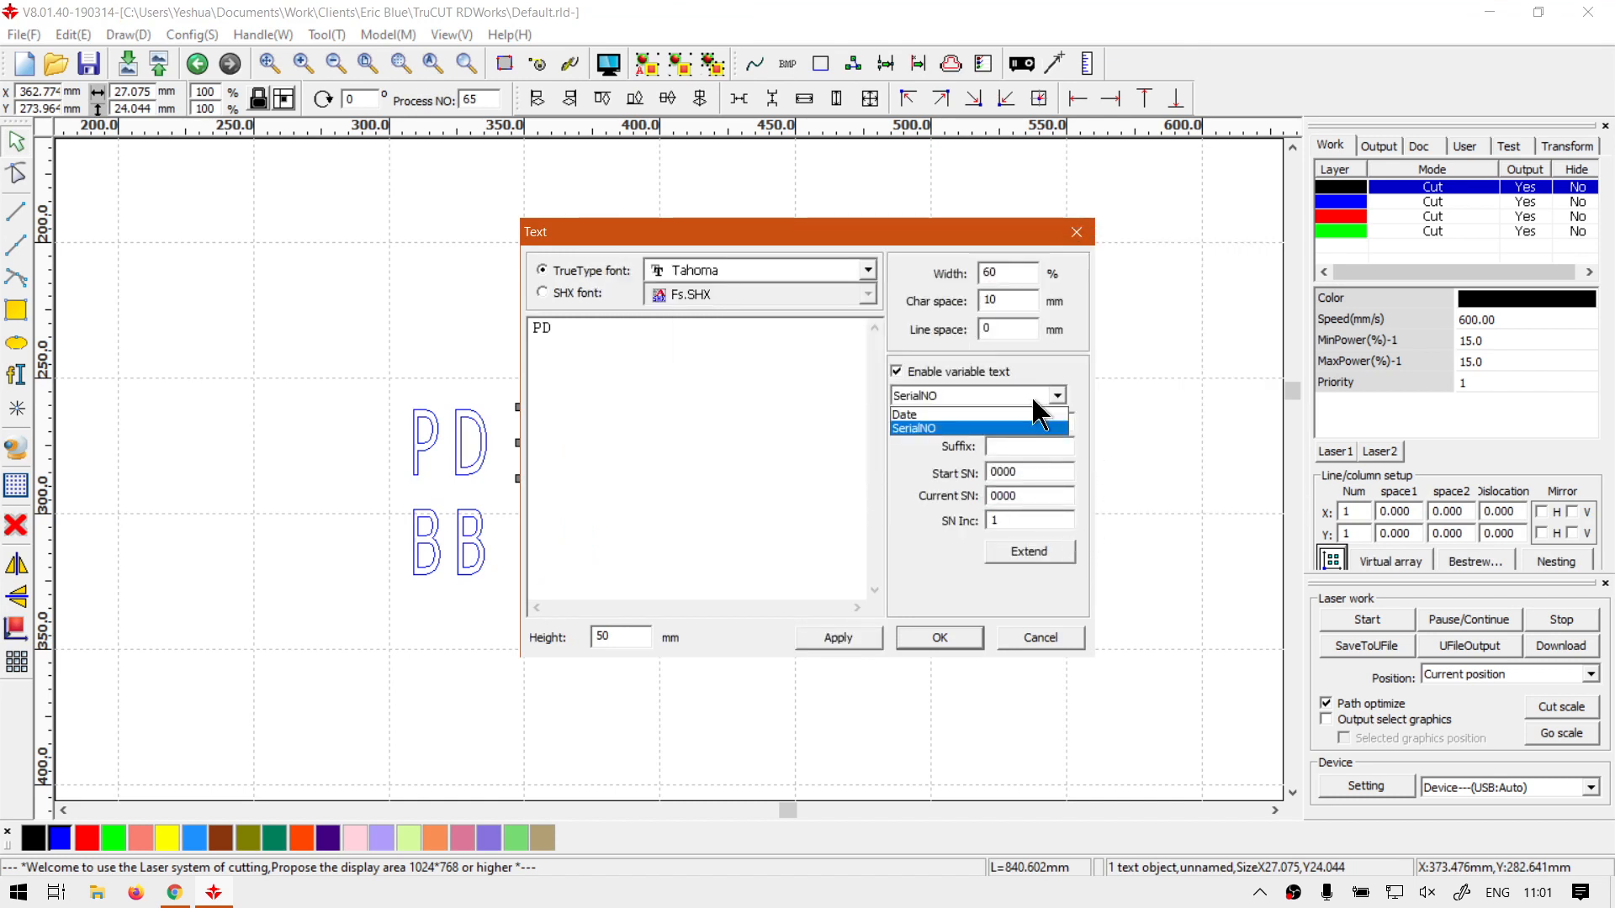
click(916, 418)
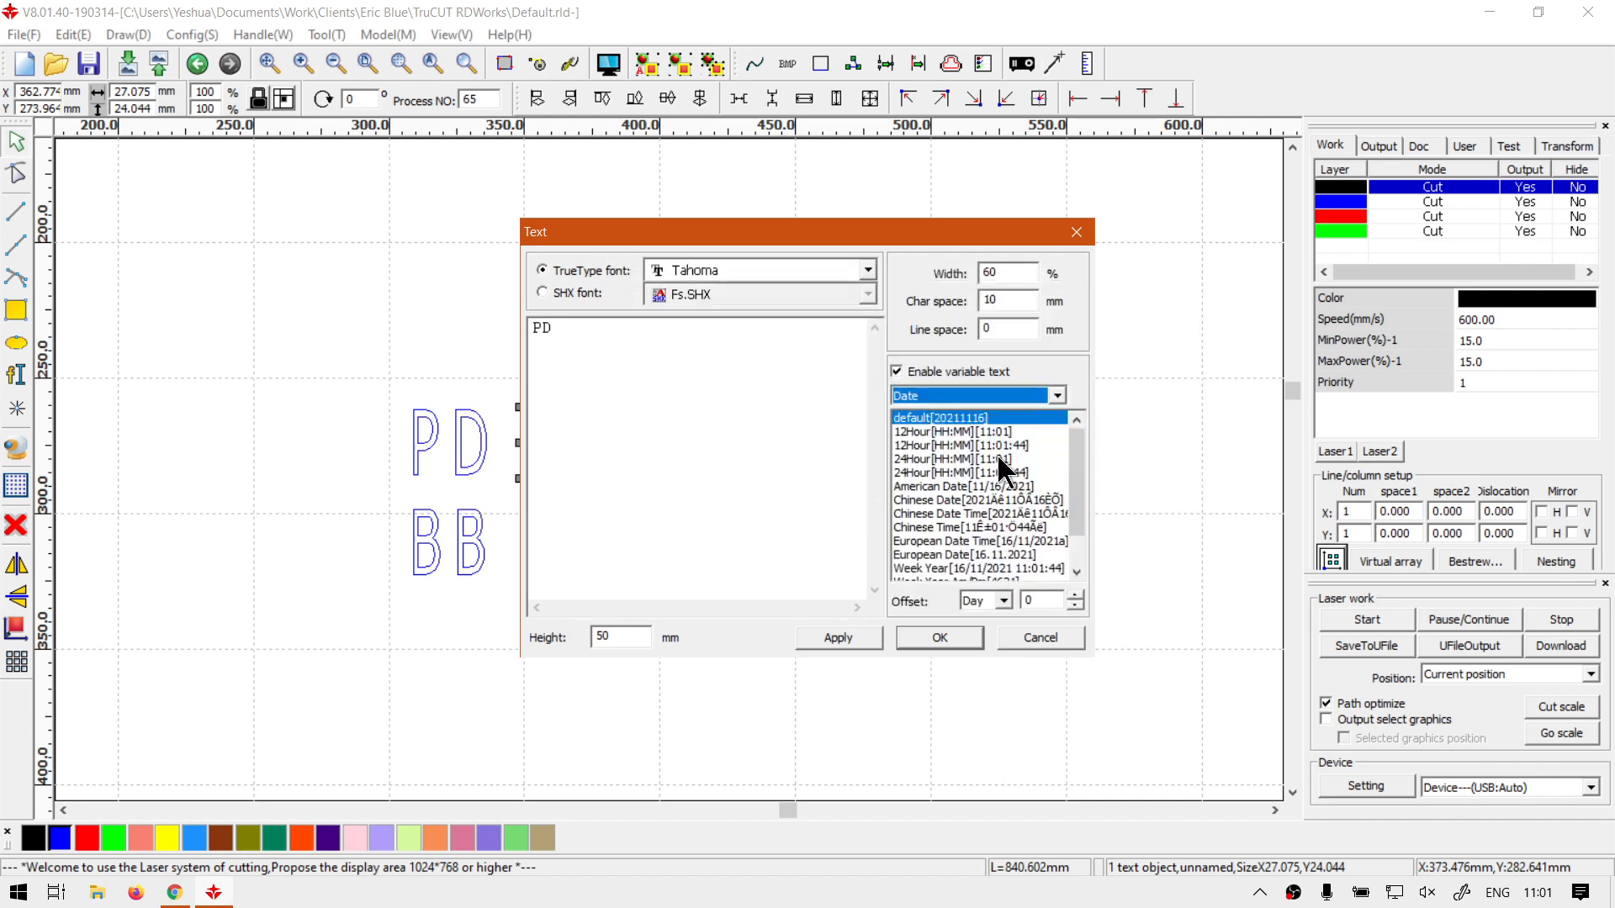
click(949, 486)
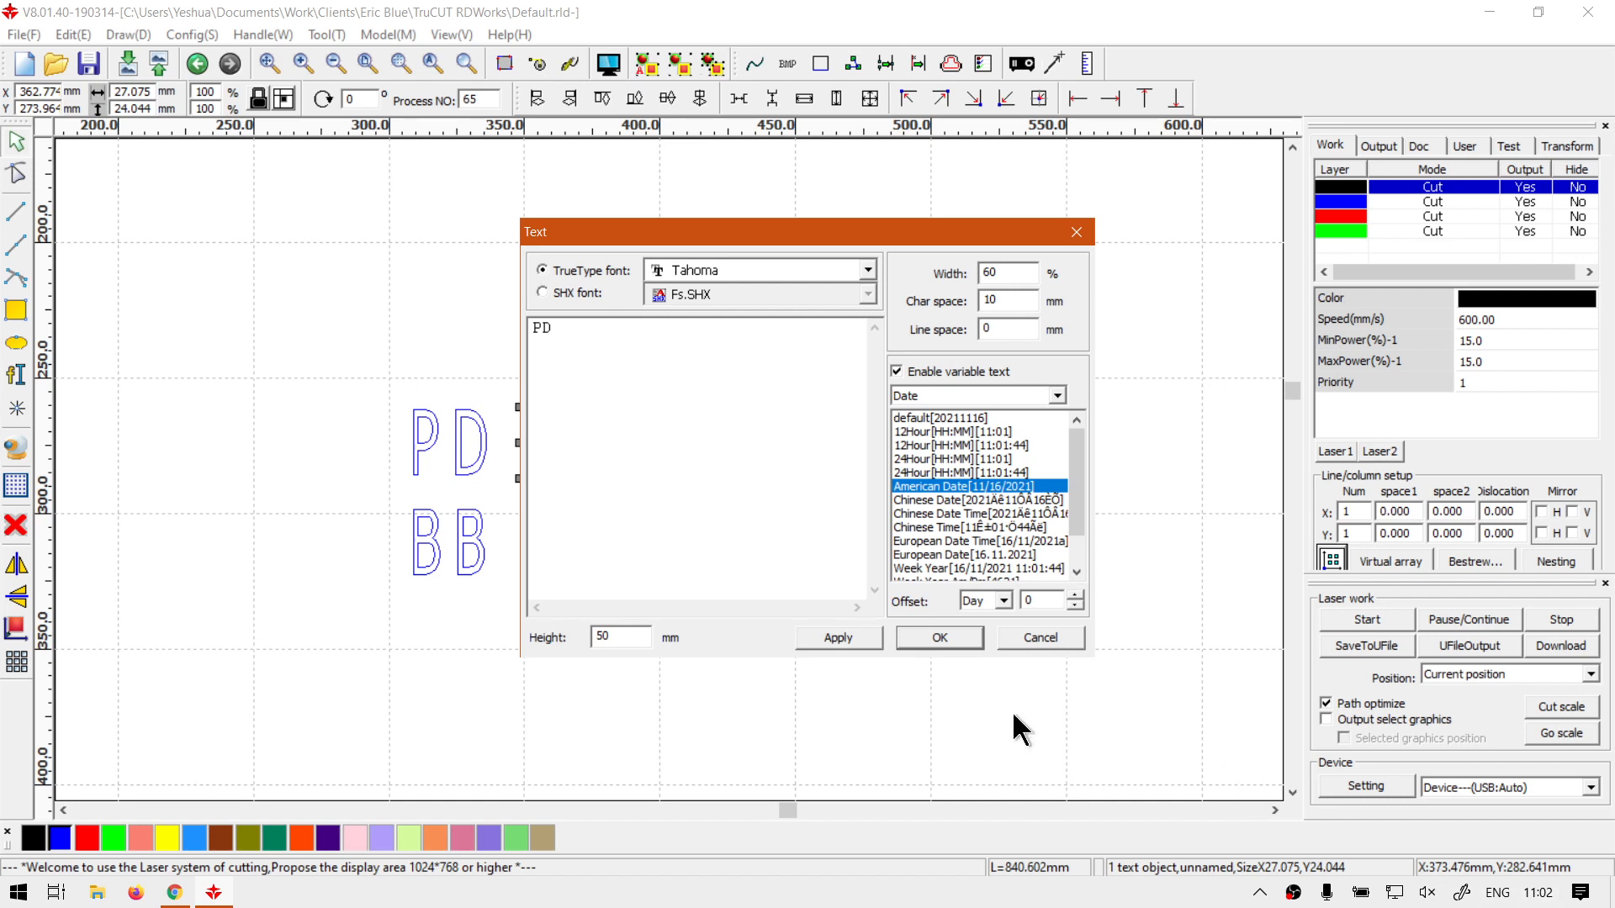
click(918, 637)
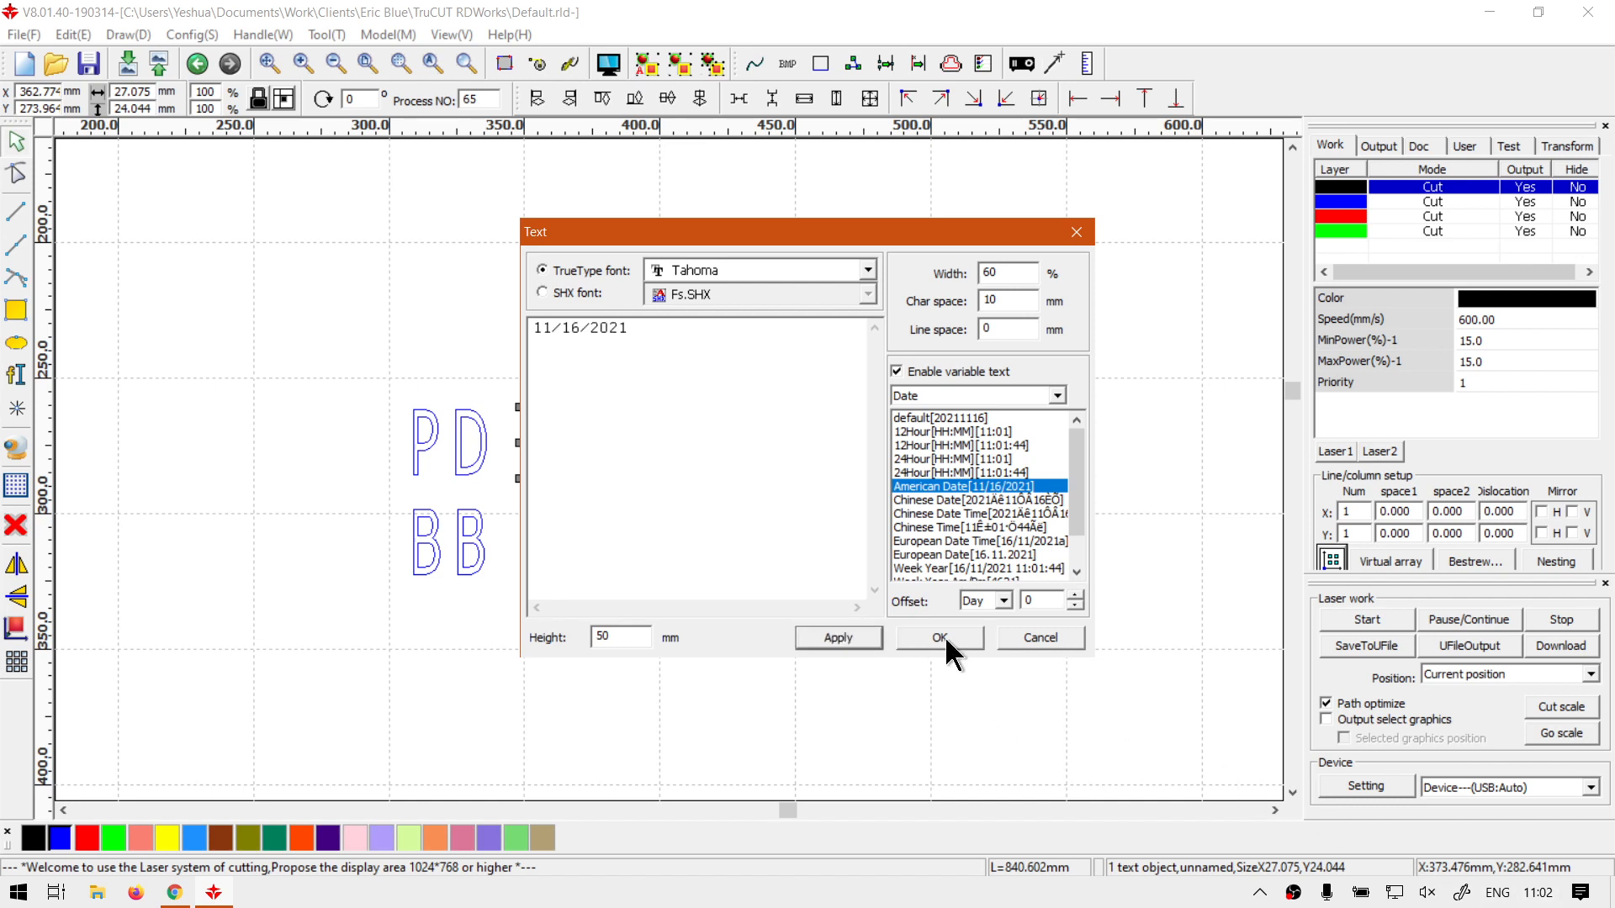
click(942, 636)
click(803, 635)
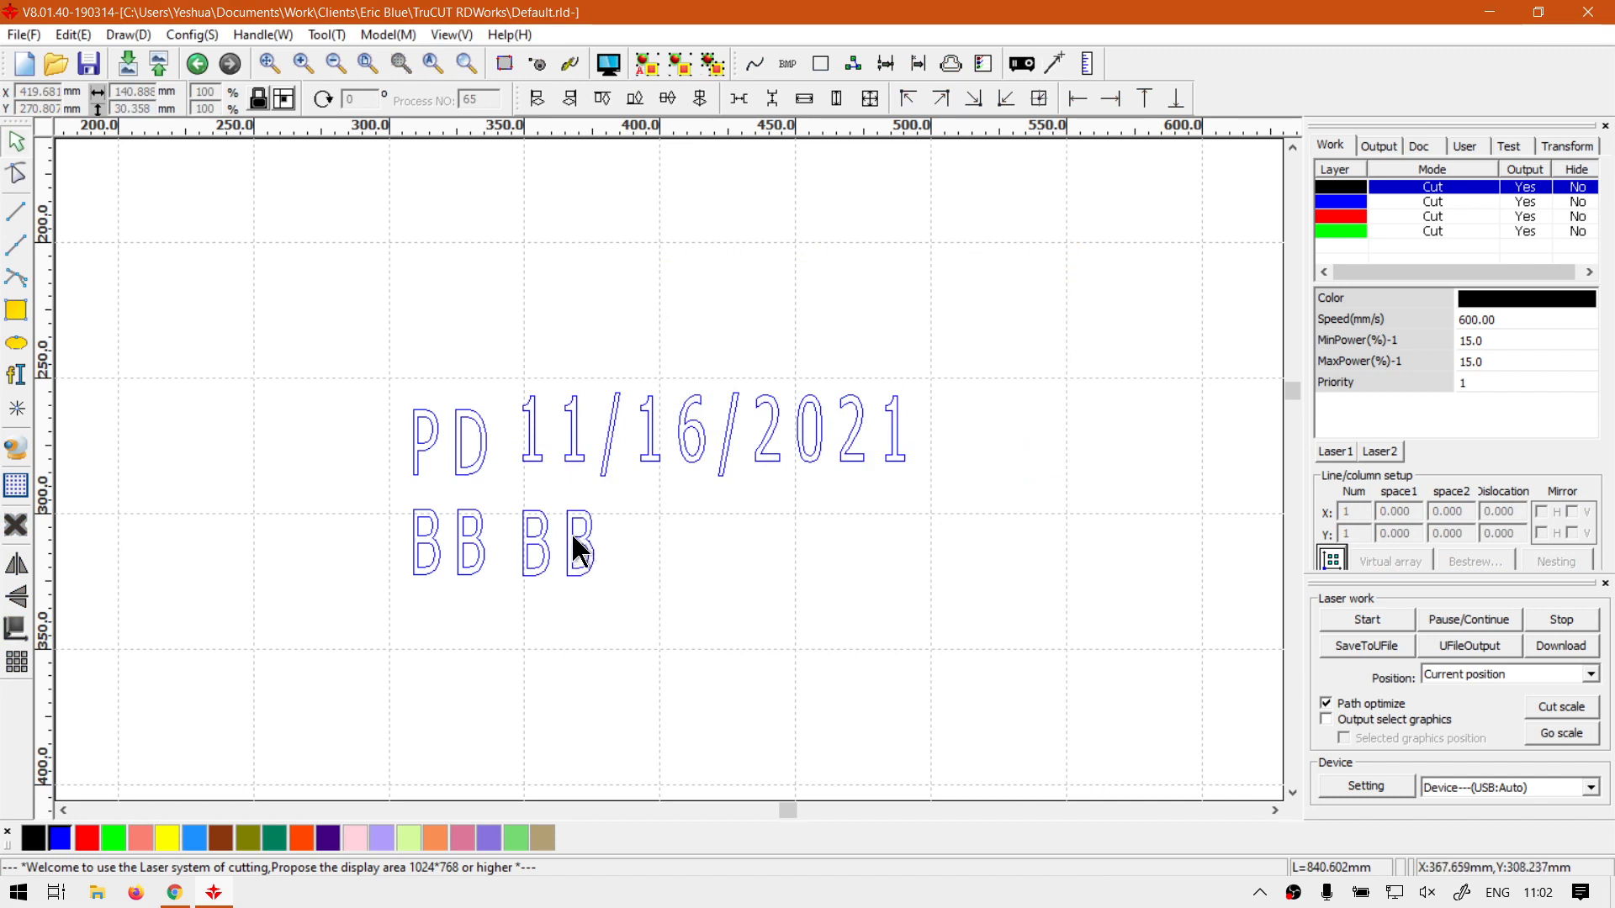
- Nudge the date text down to line it up with the PD label
click(653, 452)
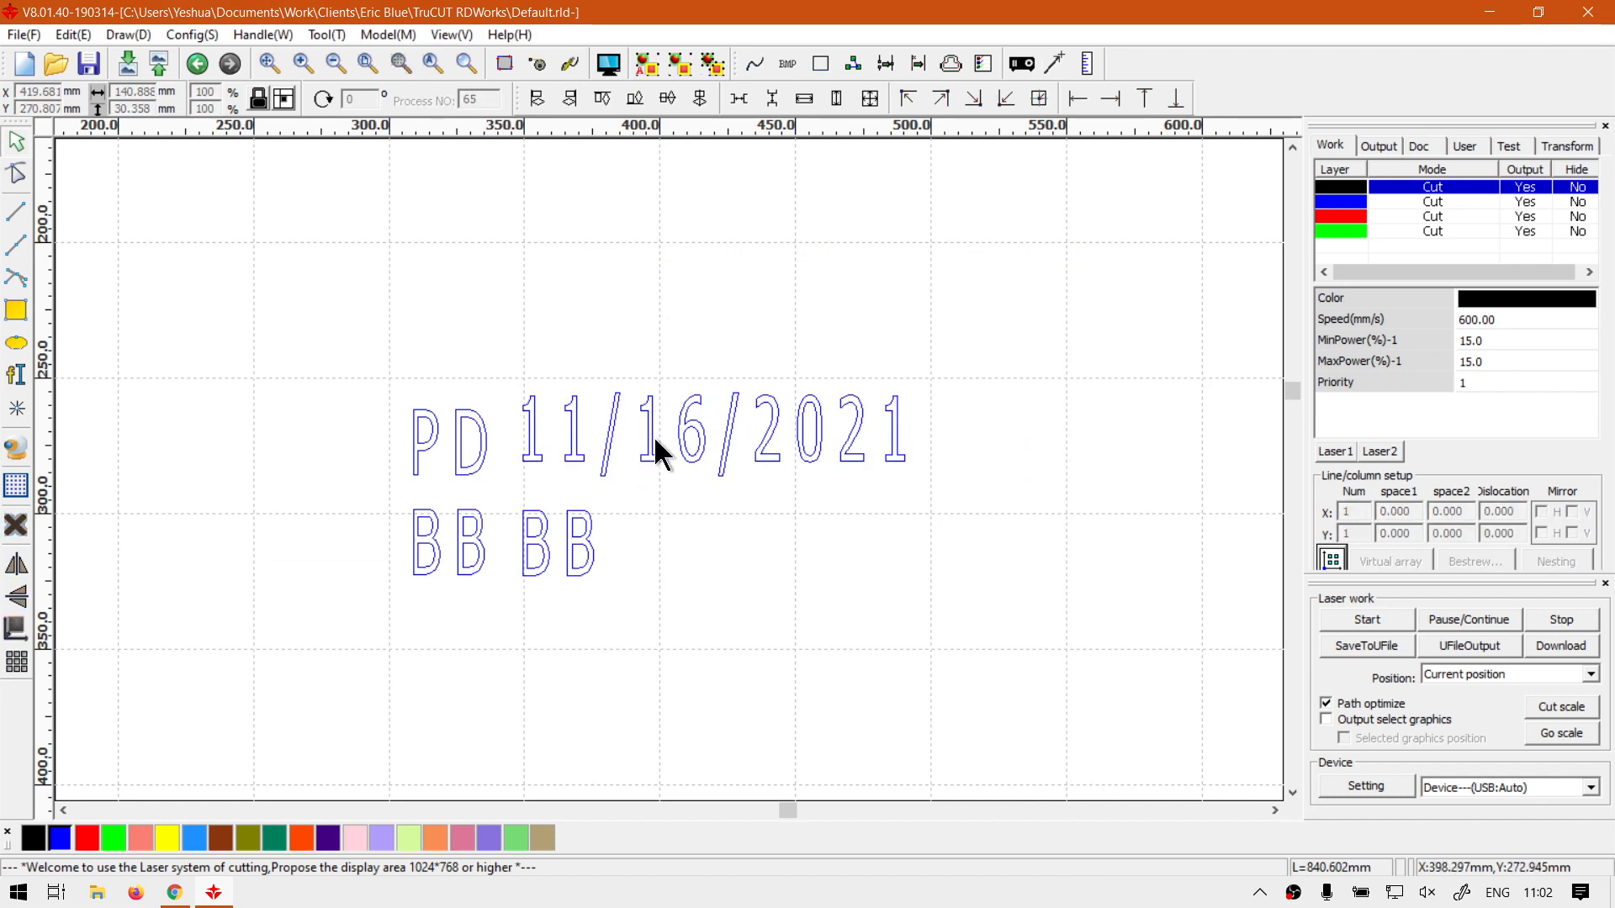
key(Down)
key(Down)
key(Down)
key(Down)
key(Down)
key(Down)
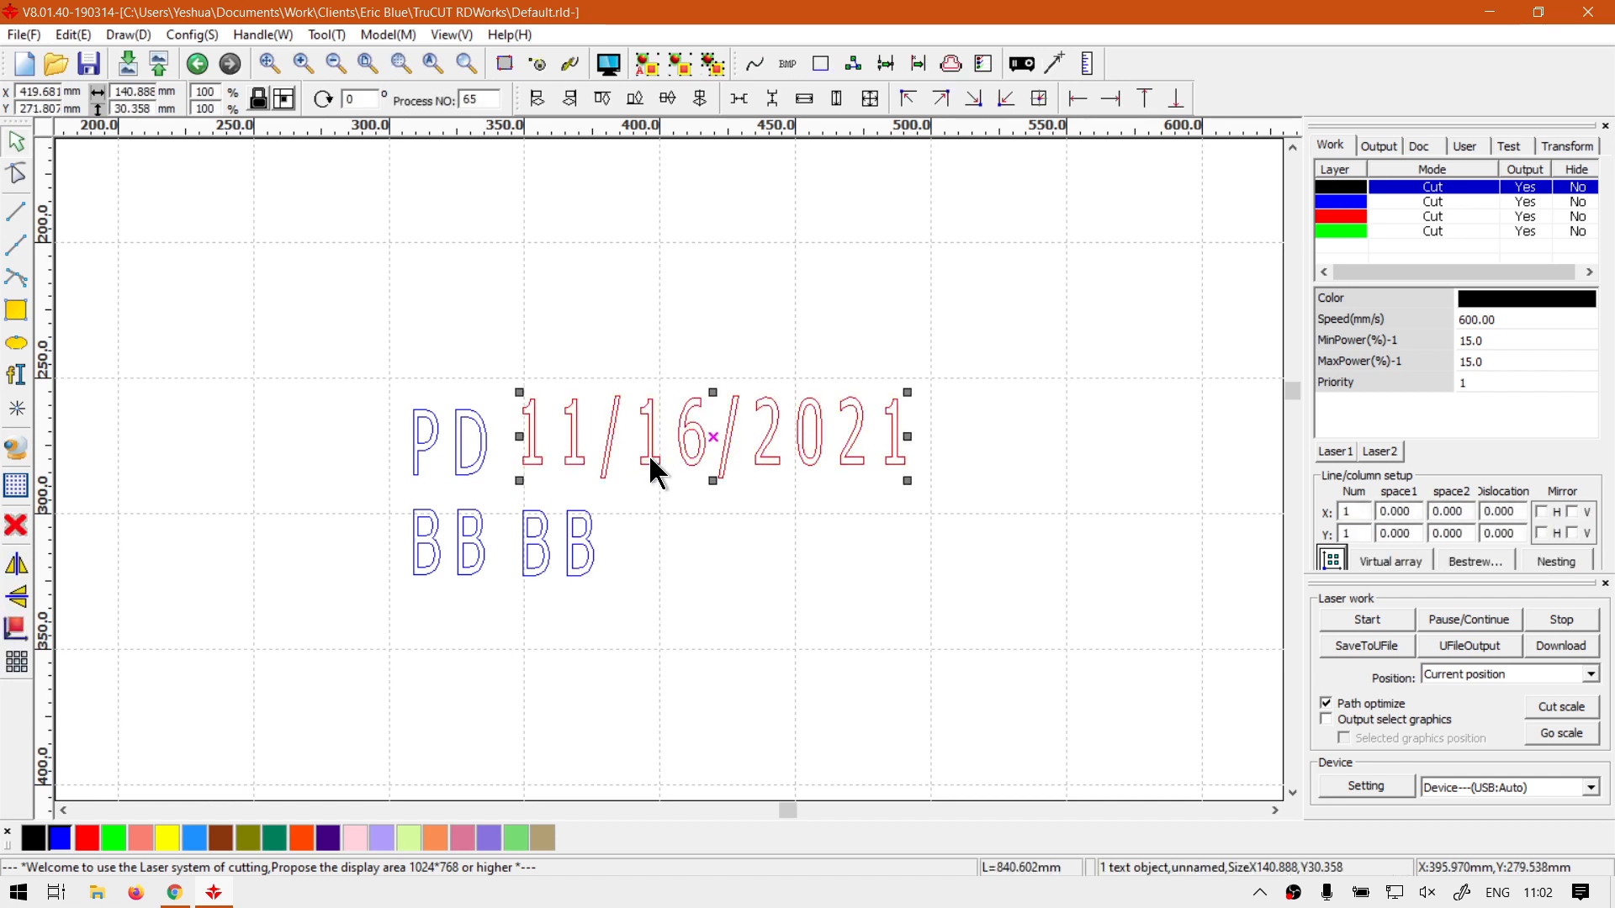
- Turn the right-hand BB copy into variable text of type Date in the American Date format
click(575, 557)
double_click(575, 556)
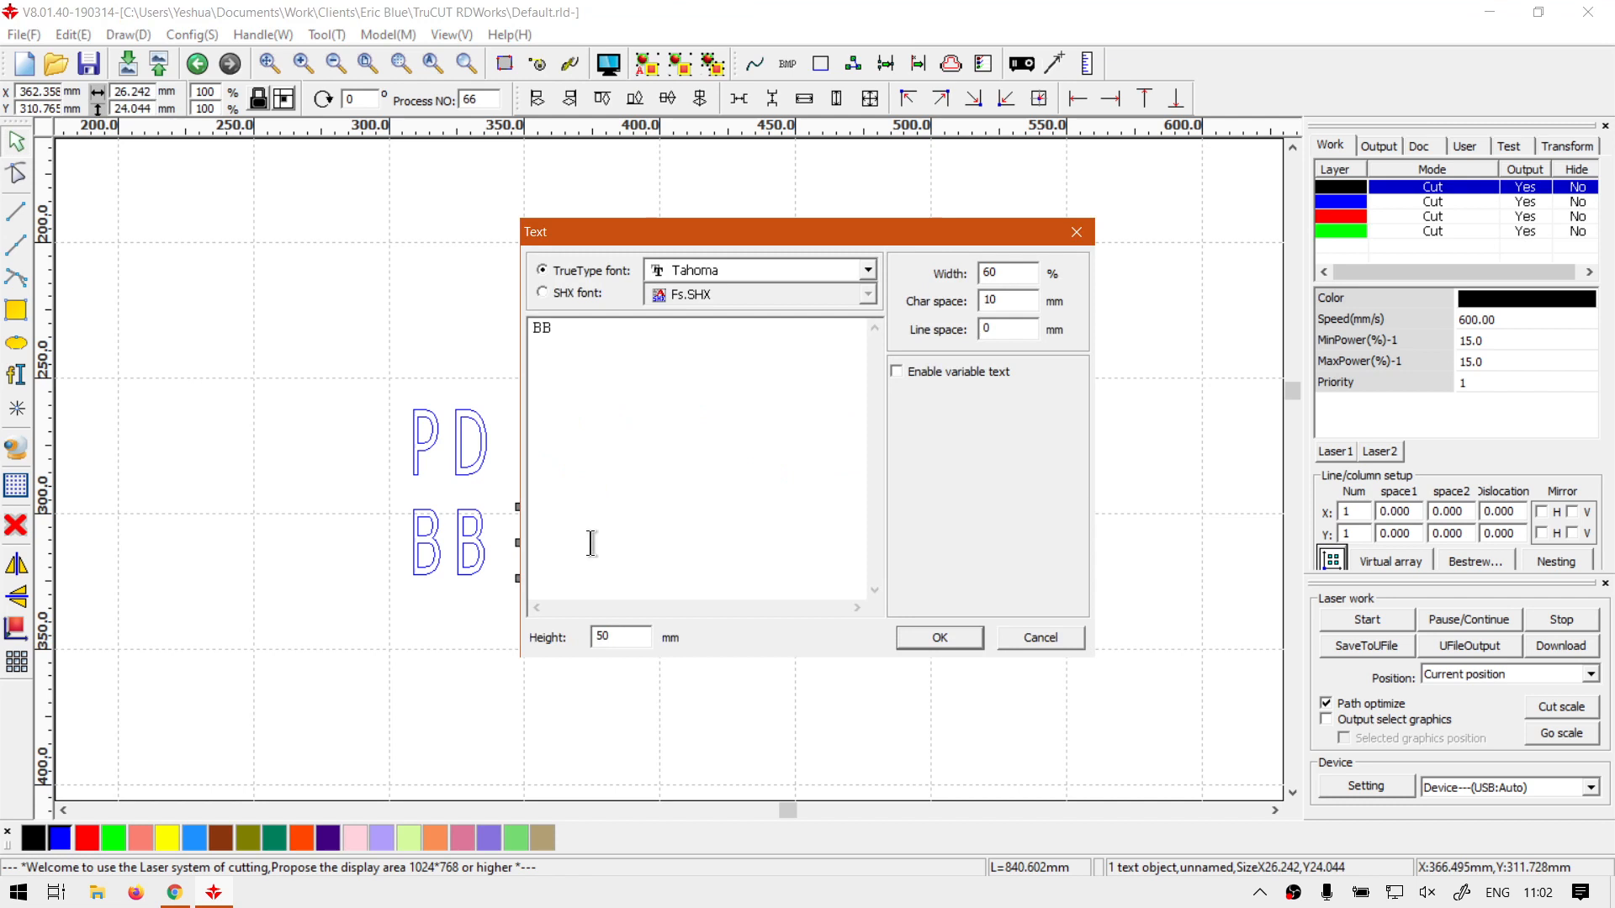
click(939, 366)
click(987, 400)
click(940, 417)
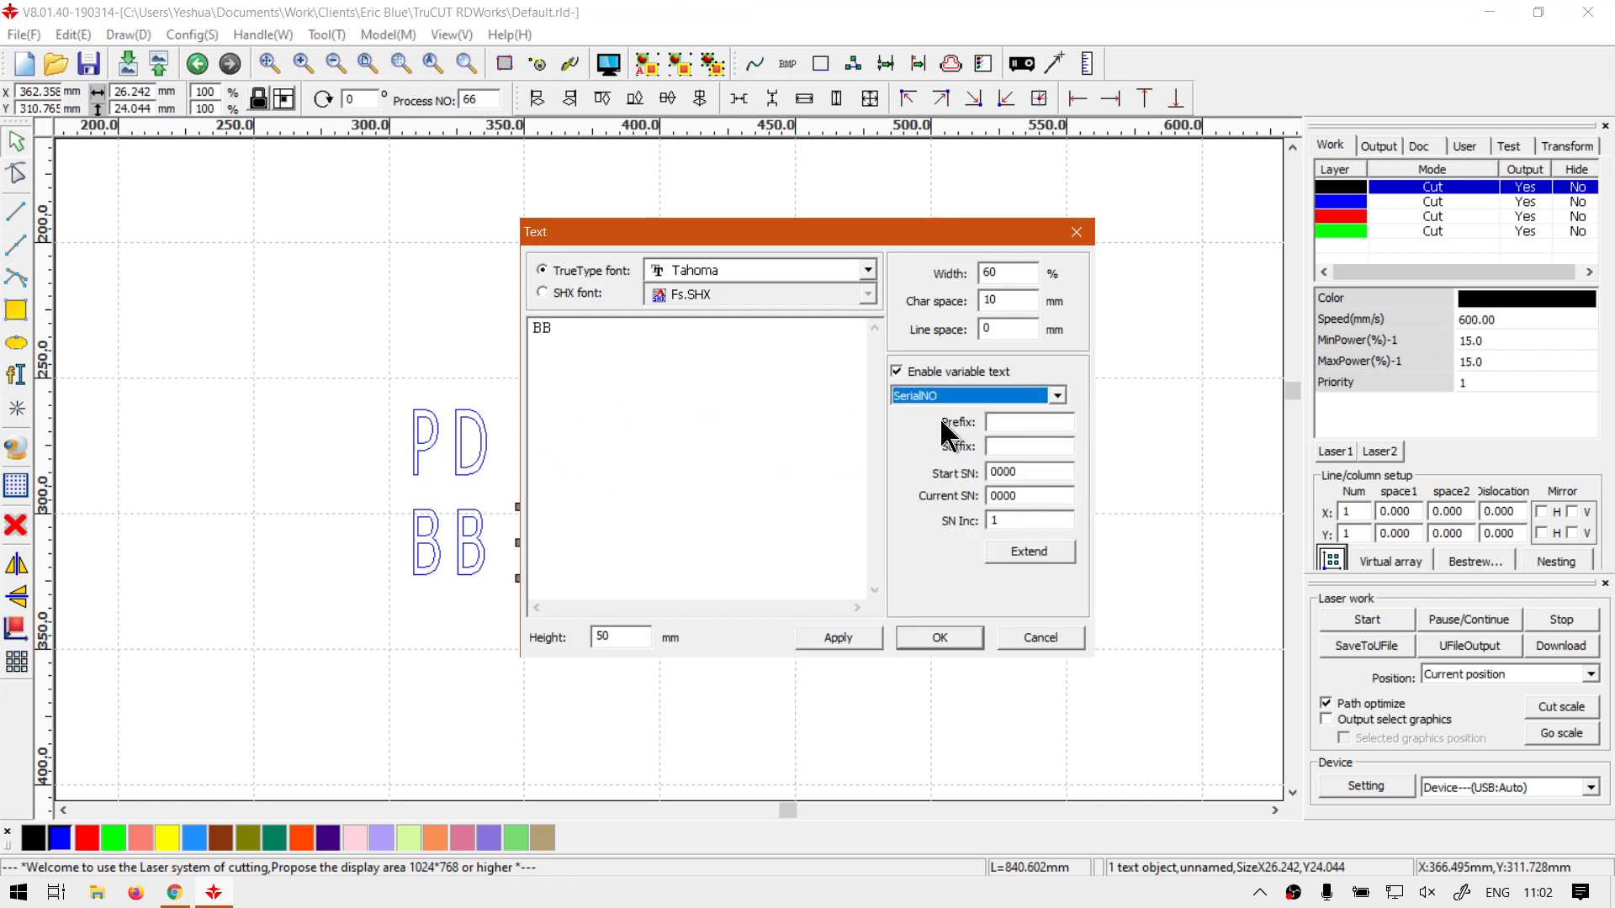
click(942, 395)
click(920, 420)
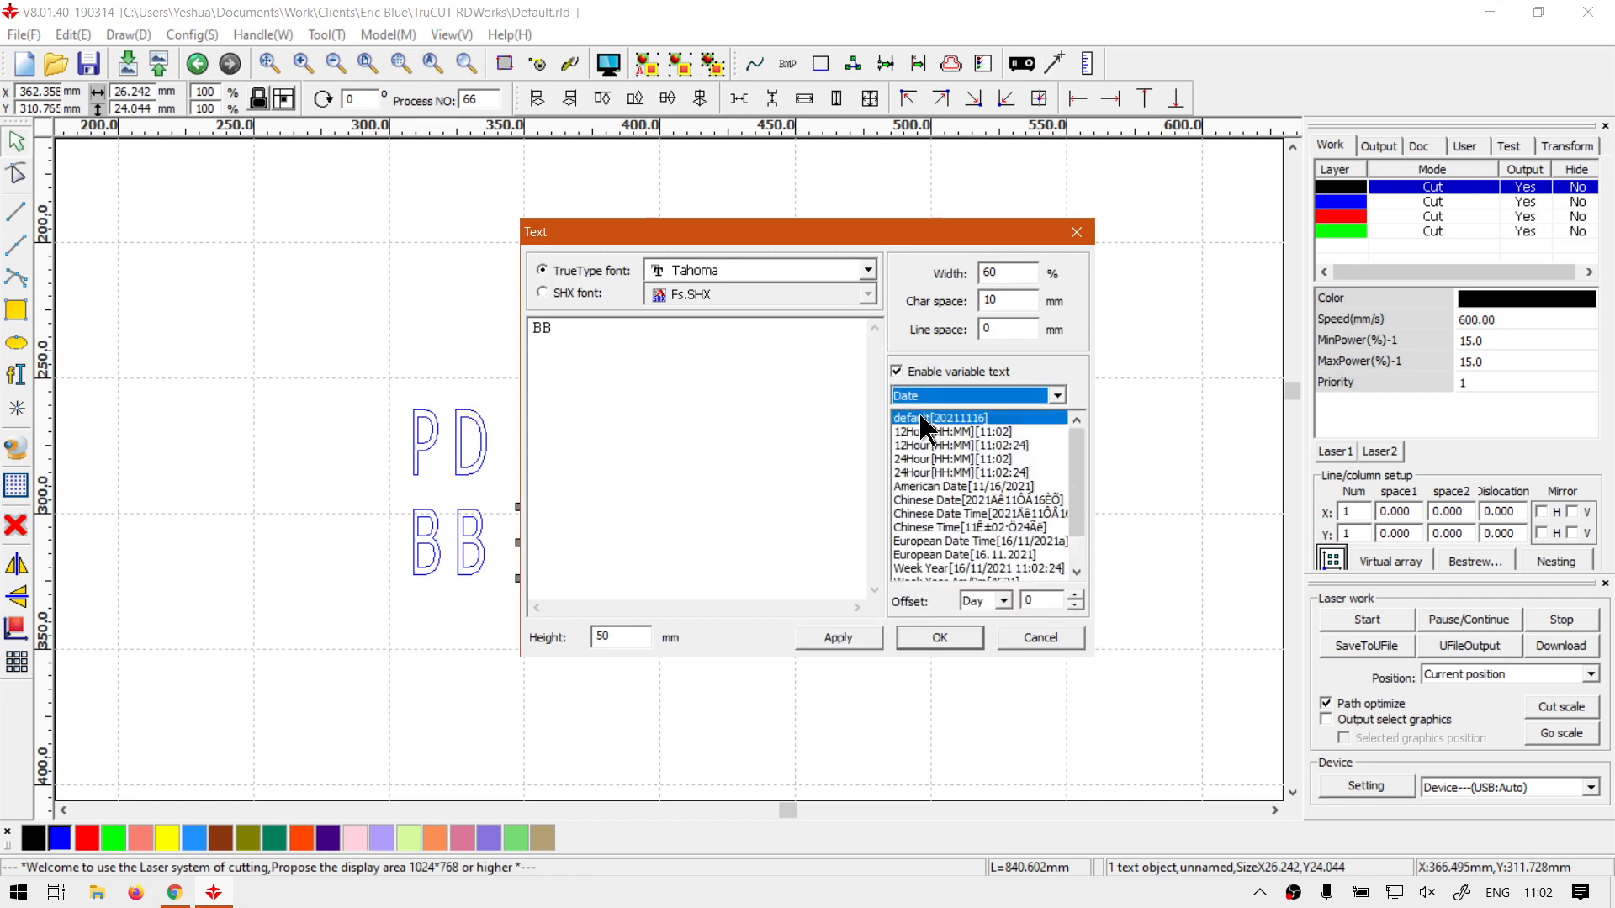
click(979, 486)
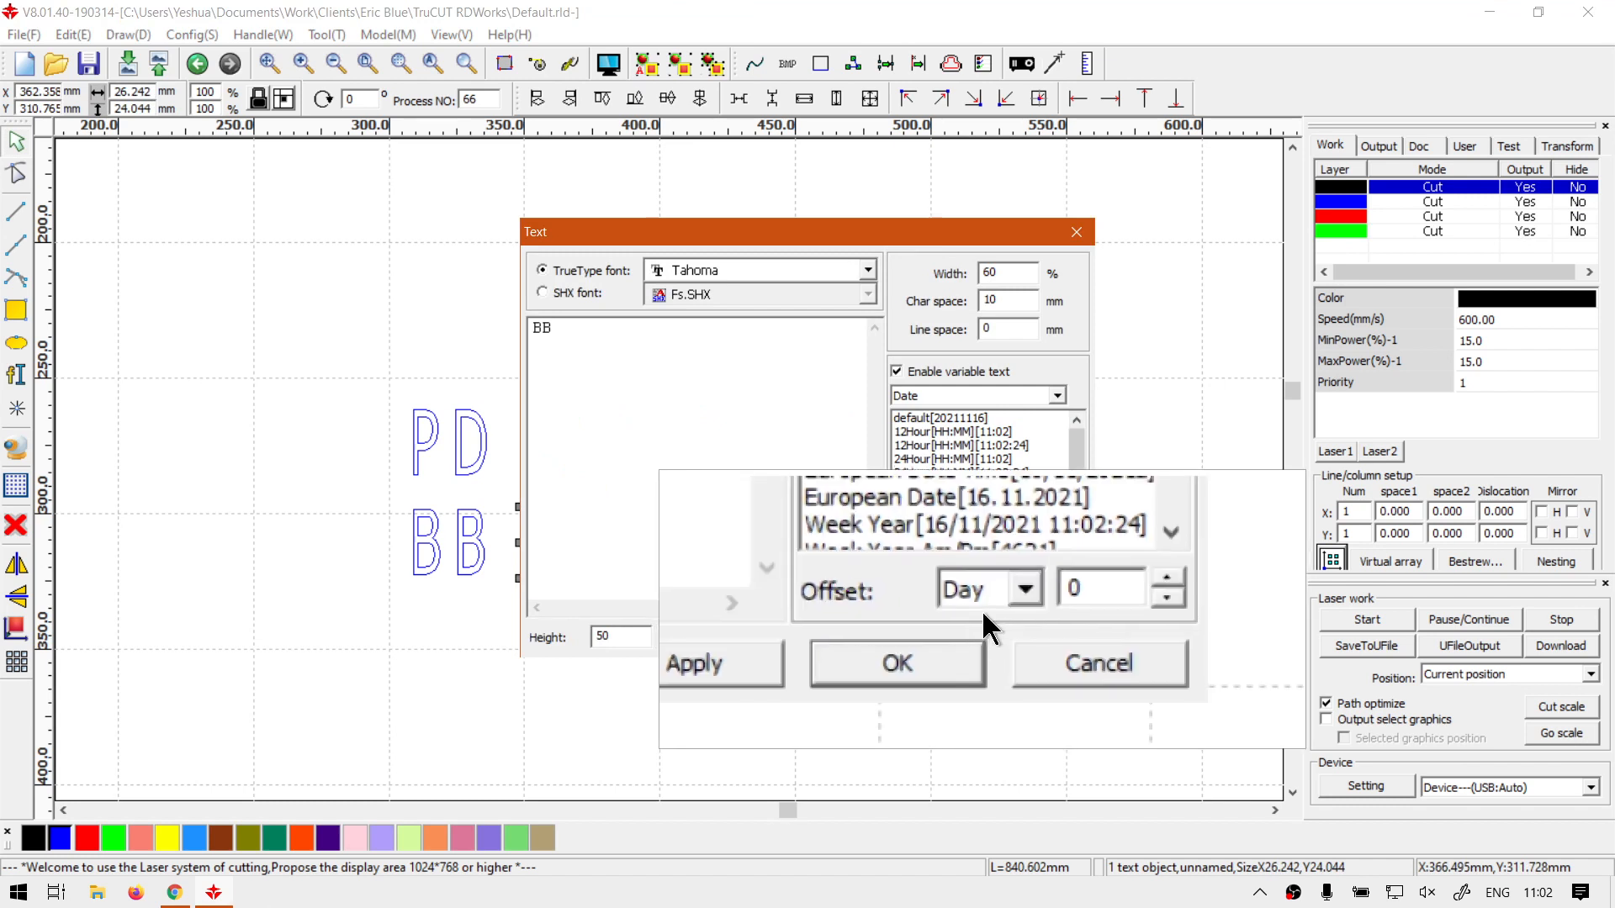
- Offset the lower date by 1 year and move it up 4 mm to line it up with the BB label
click(1005, 605)
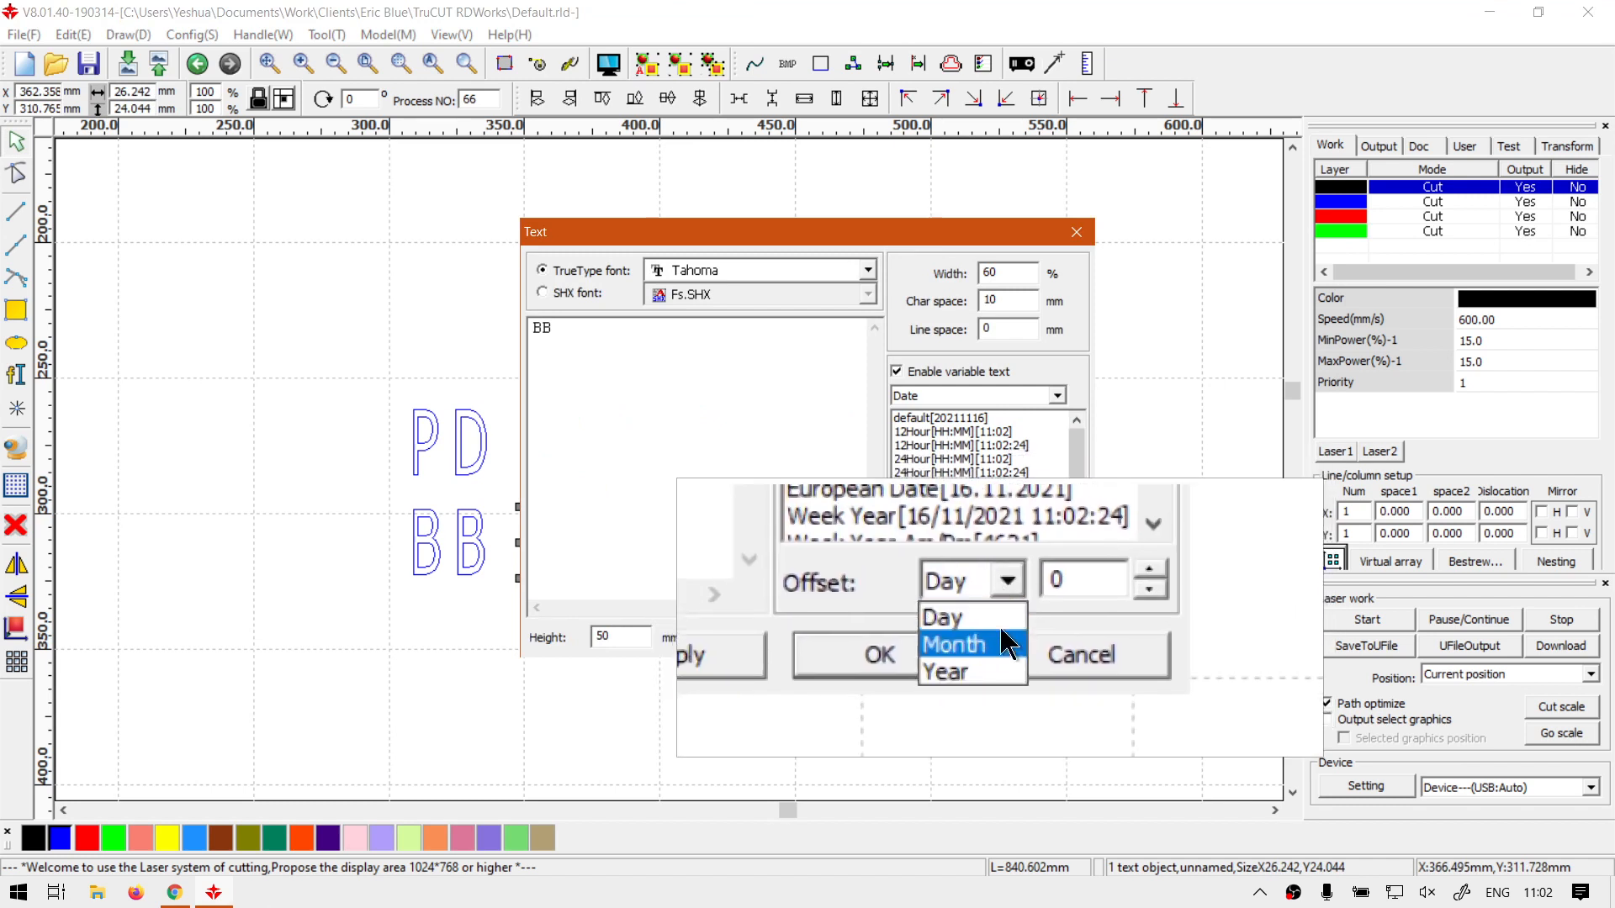
click(1006, 653)
click(1073, 595)
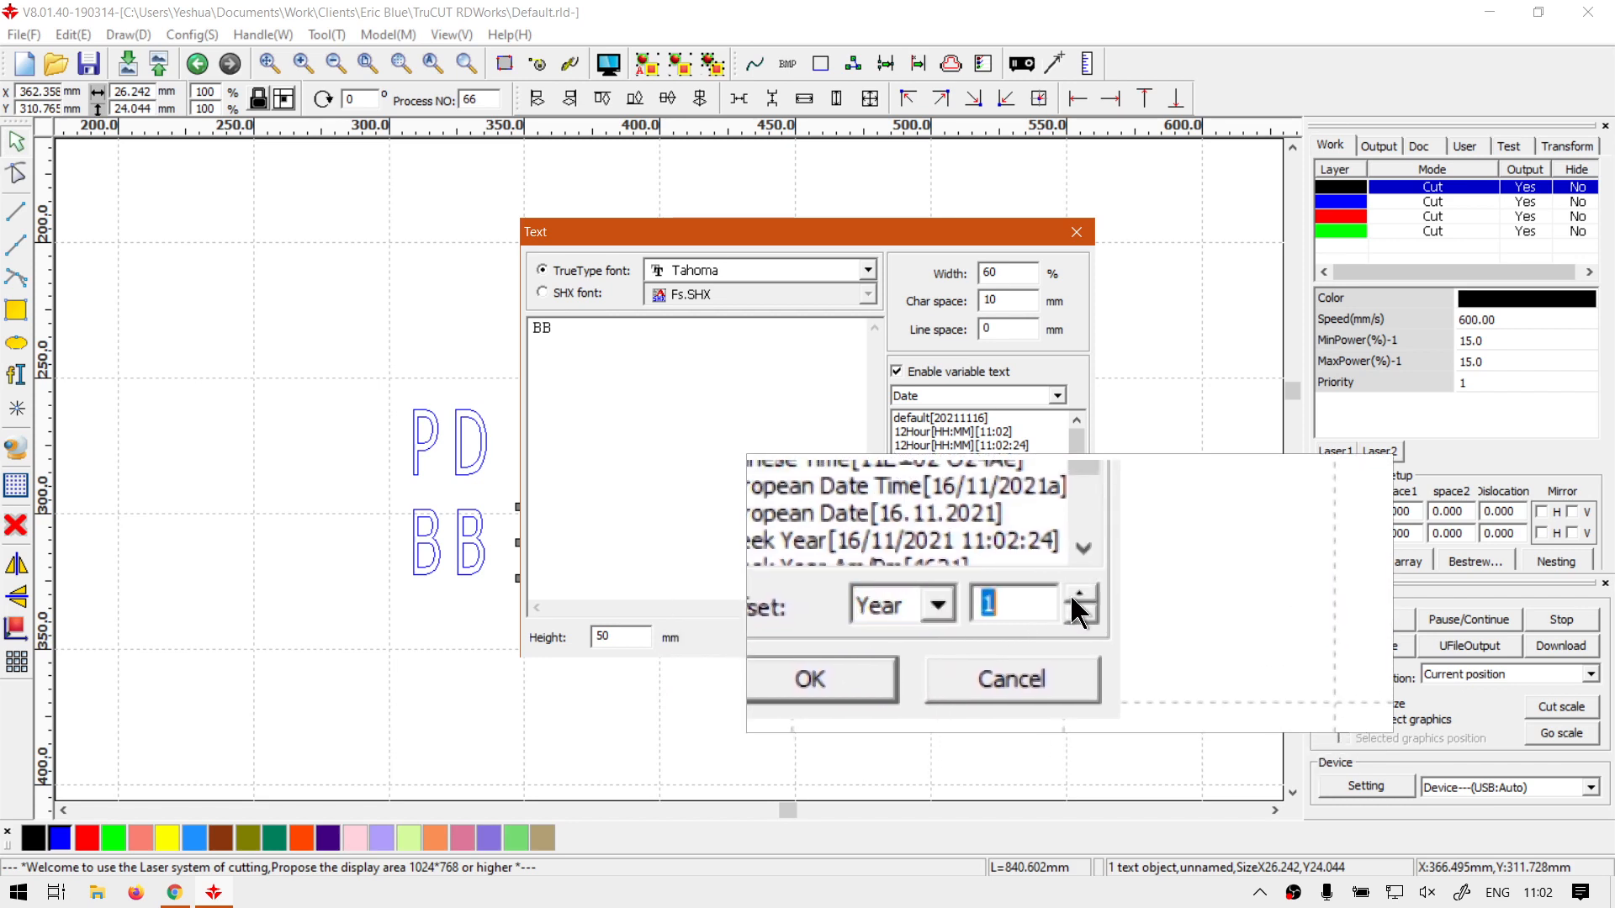
click(925, 637)
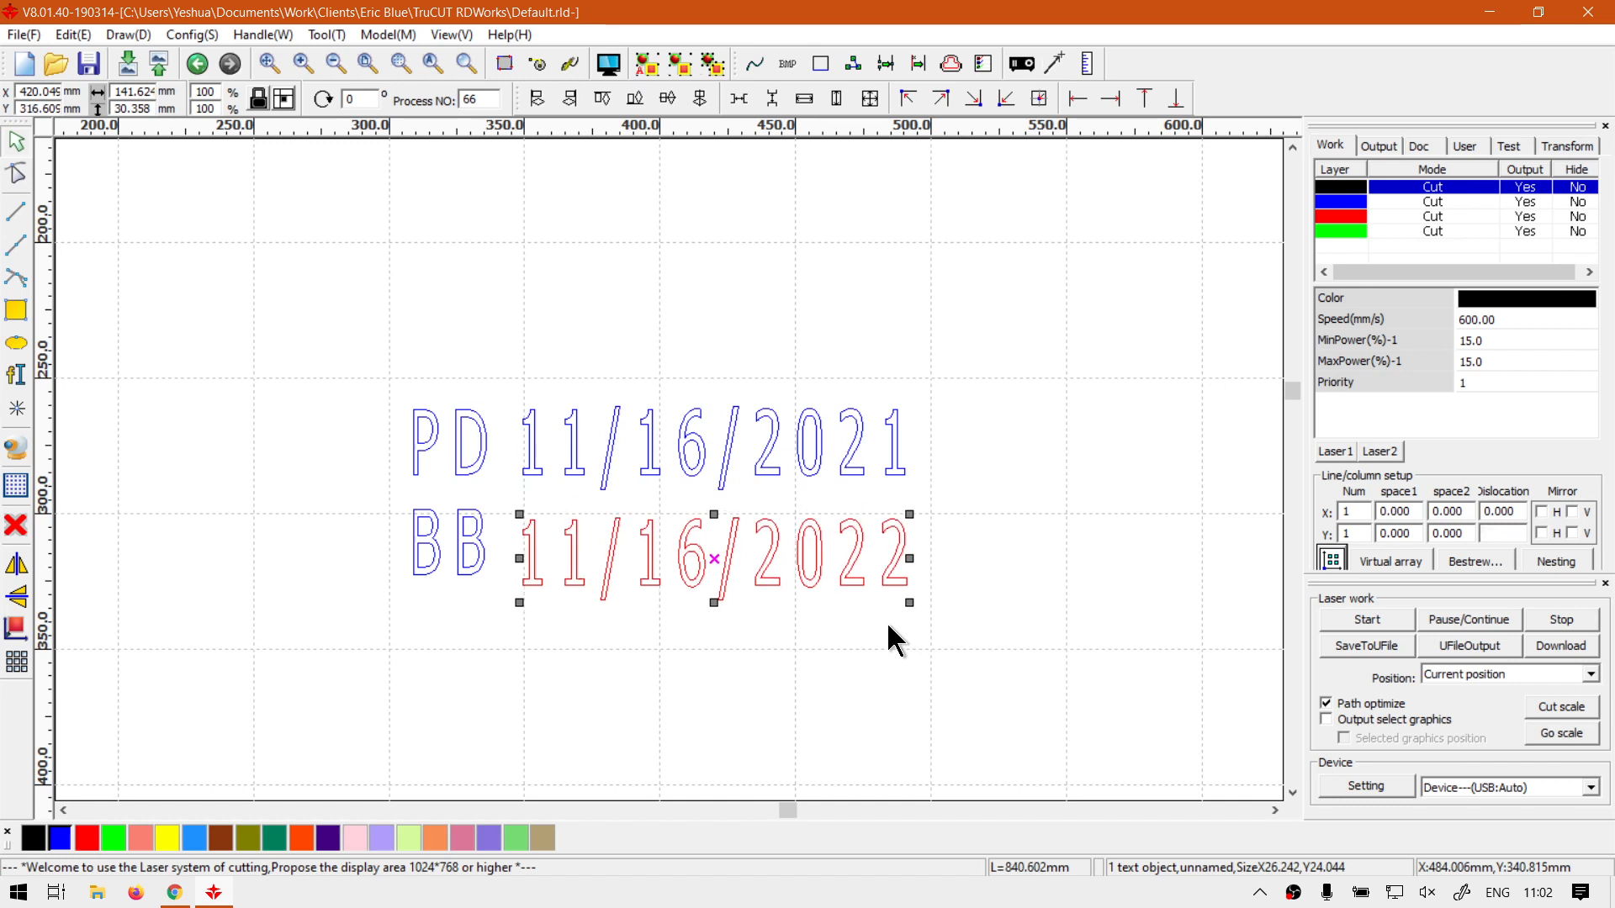
click(862, 633)
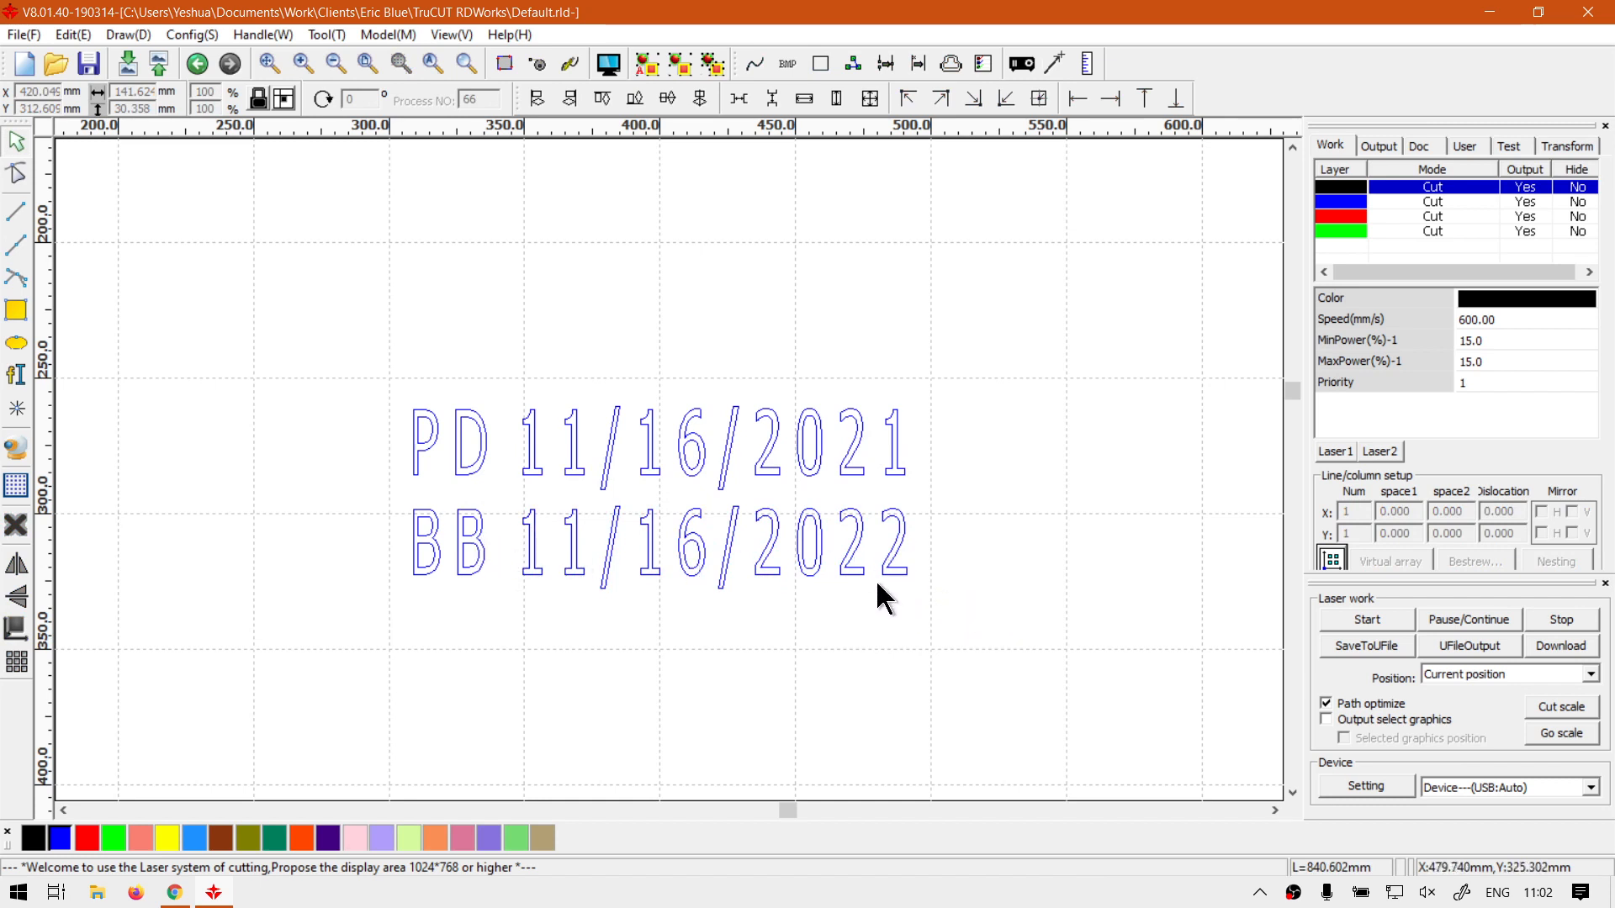
- Group the PD and BB labels together with their two date texts
scroll(874, 582, down, 1)
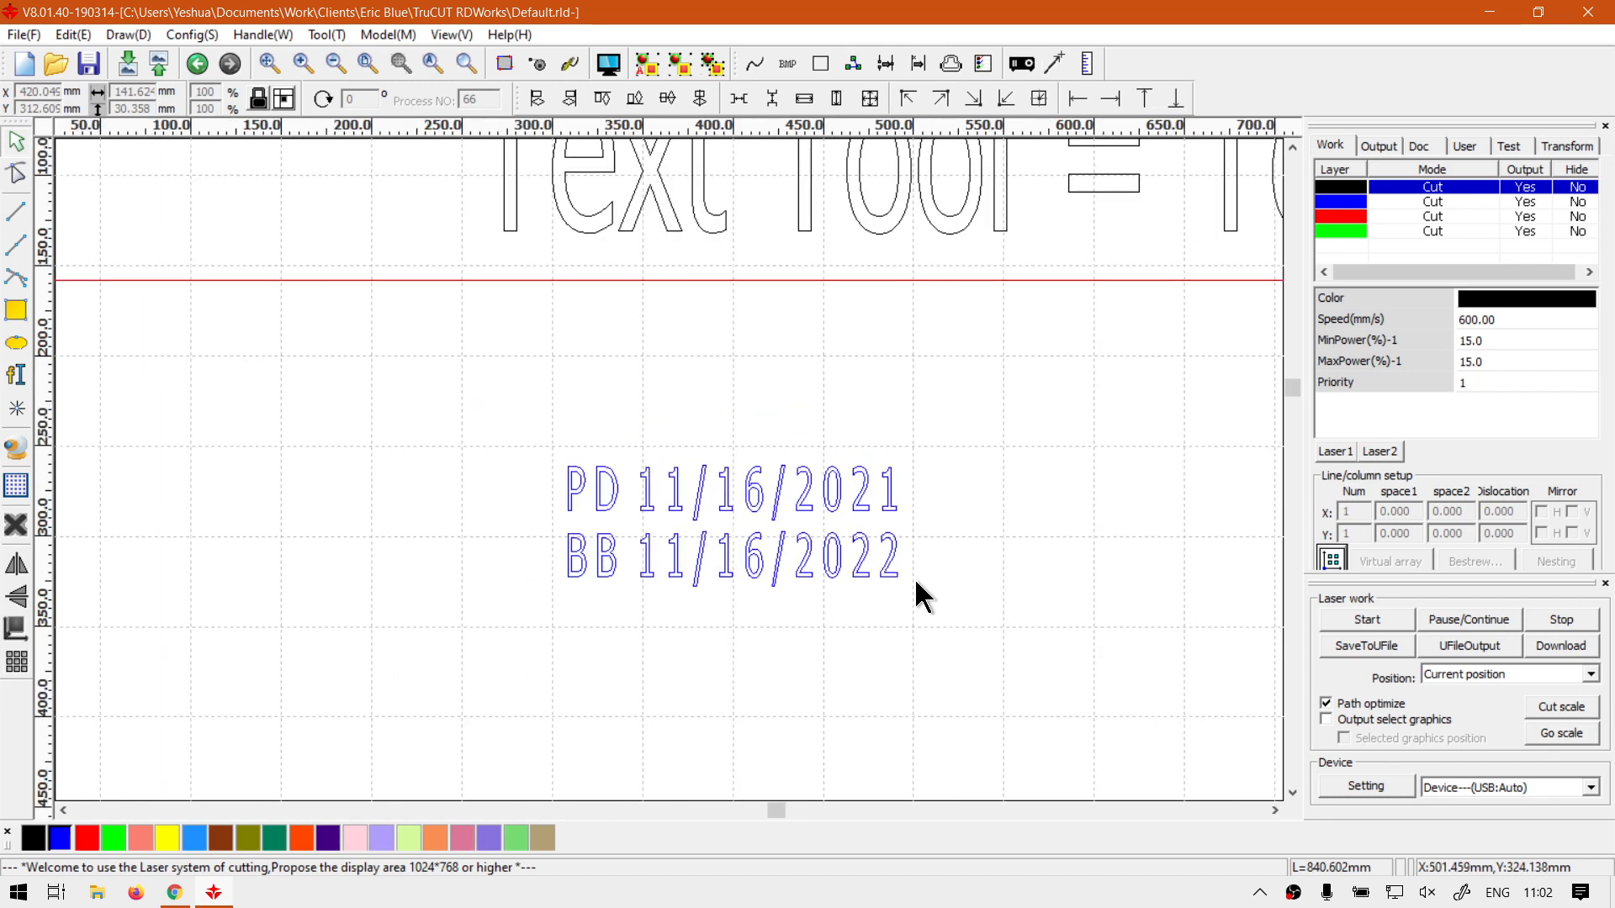
drag(1028, 661, 465, 418)
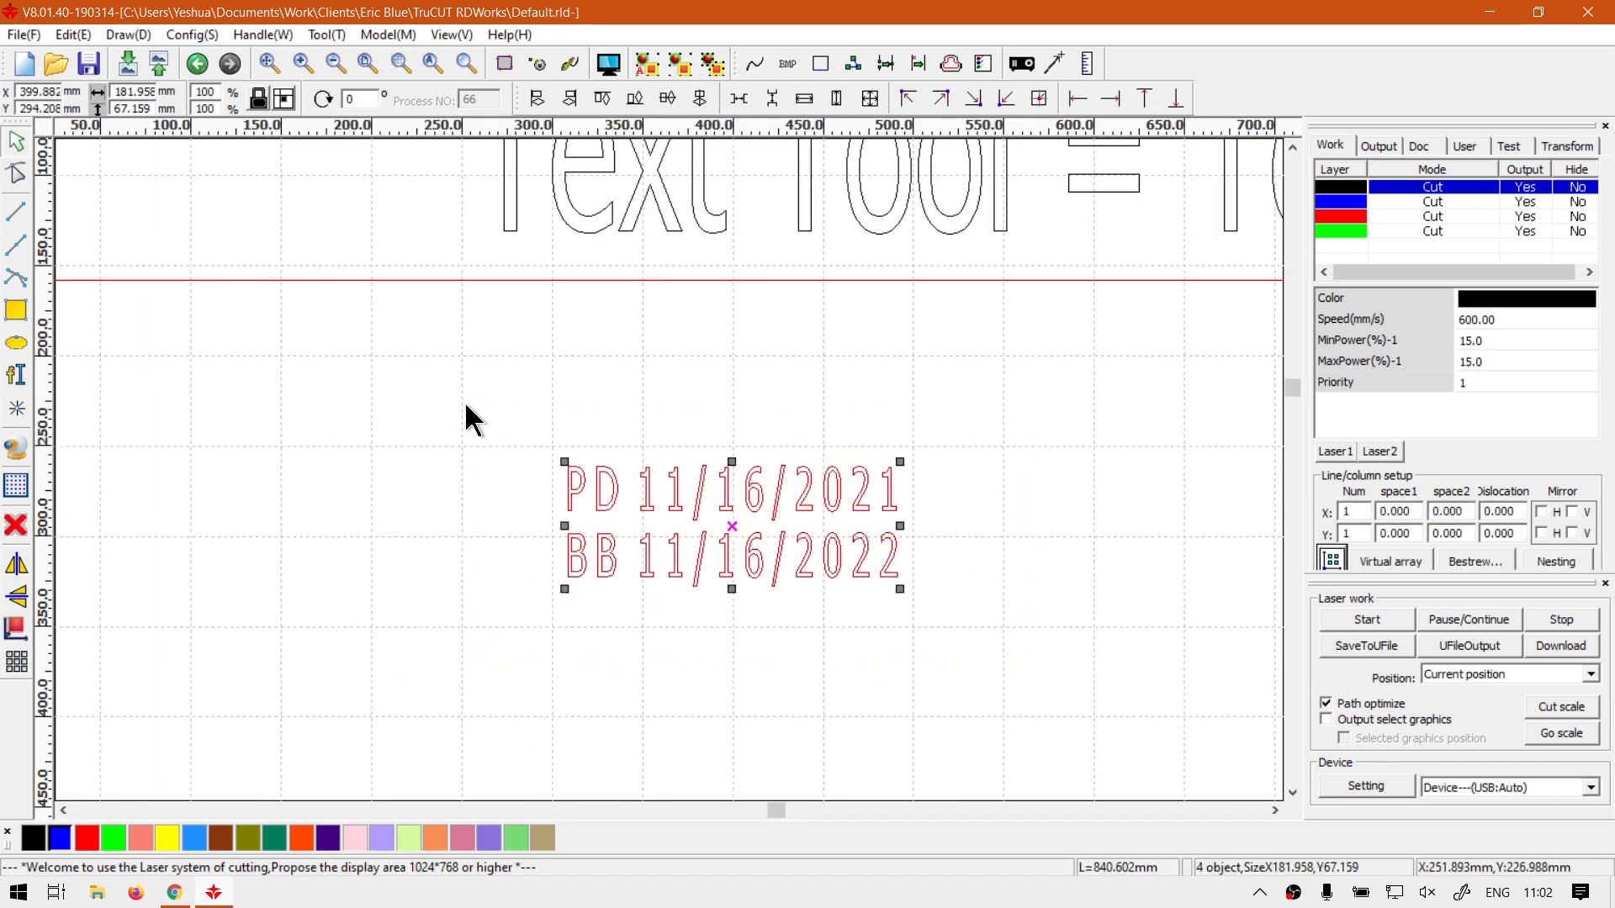
click(681, 67)
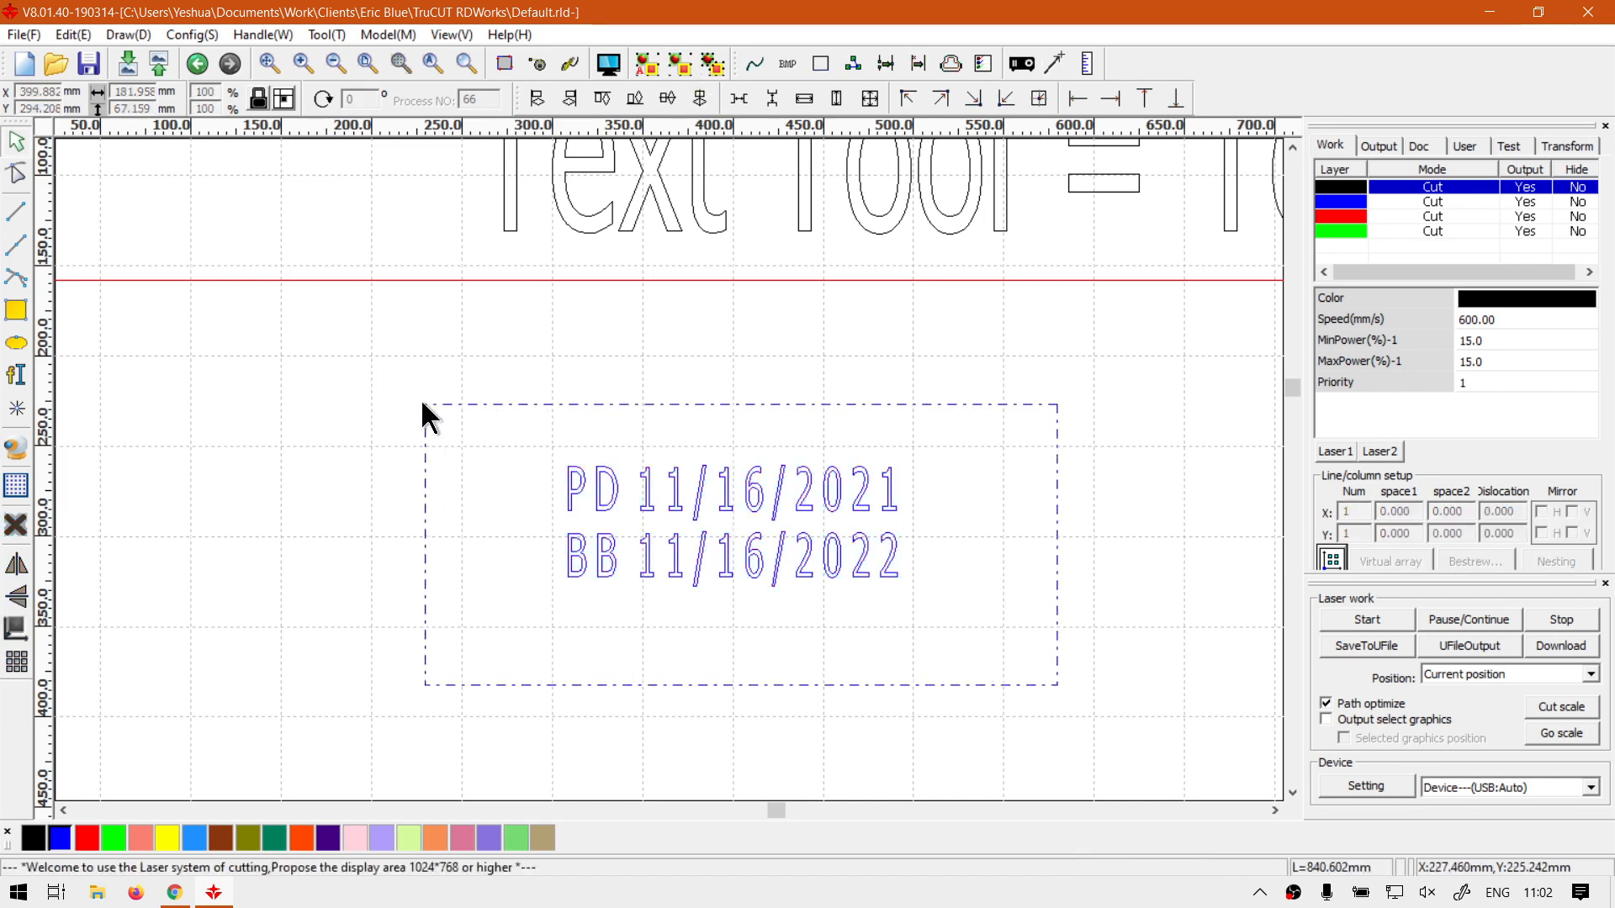
- Move the grouped labels and dates 10 mm to the right and 30 mm down
drag(422, 404, 425, 405)
key(Right)
key(Down)
key(Down)
key(Down)
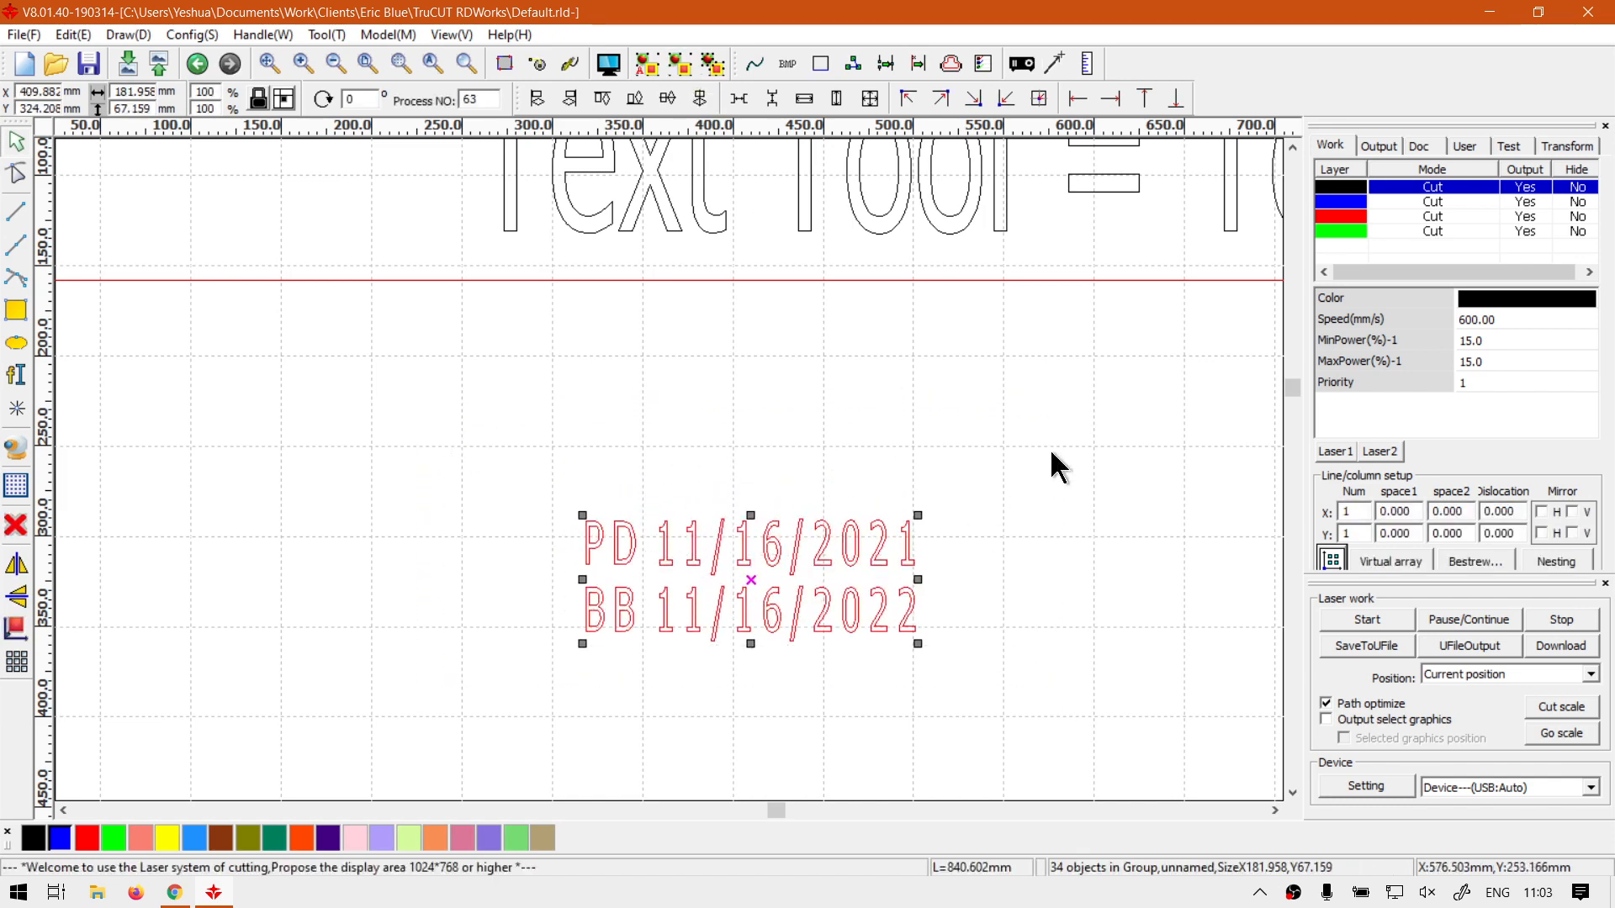
click(1053, 471)
- Fit the whole work area in view to examine where the date labels sit on the page
scroll(1063, 503, down, 3)
scroll(1063, 504, up, 1)
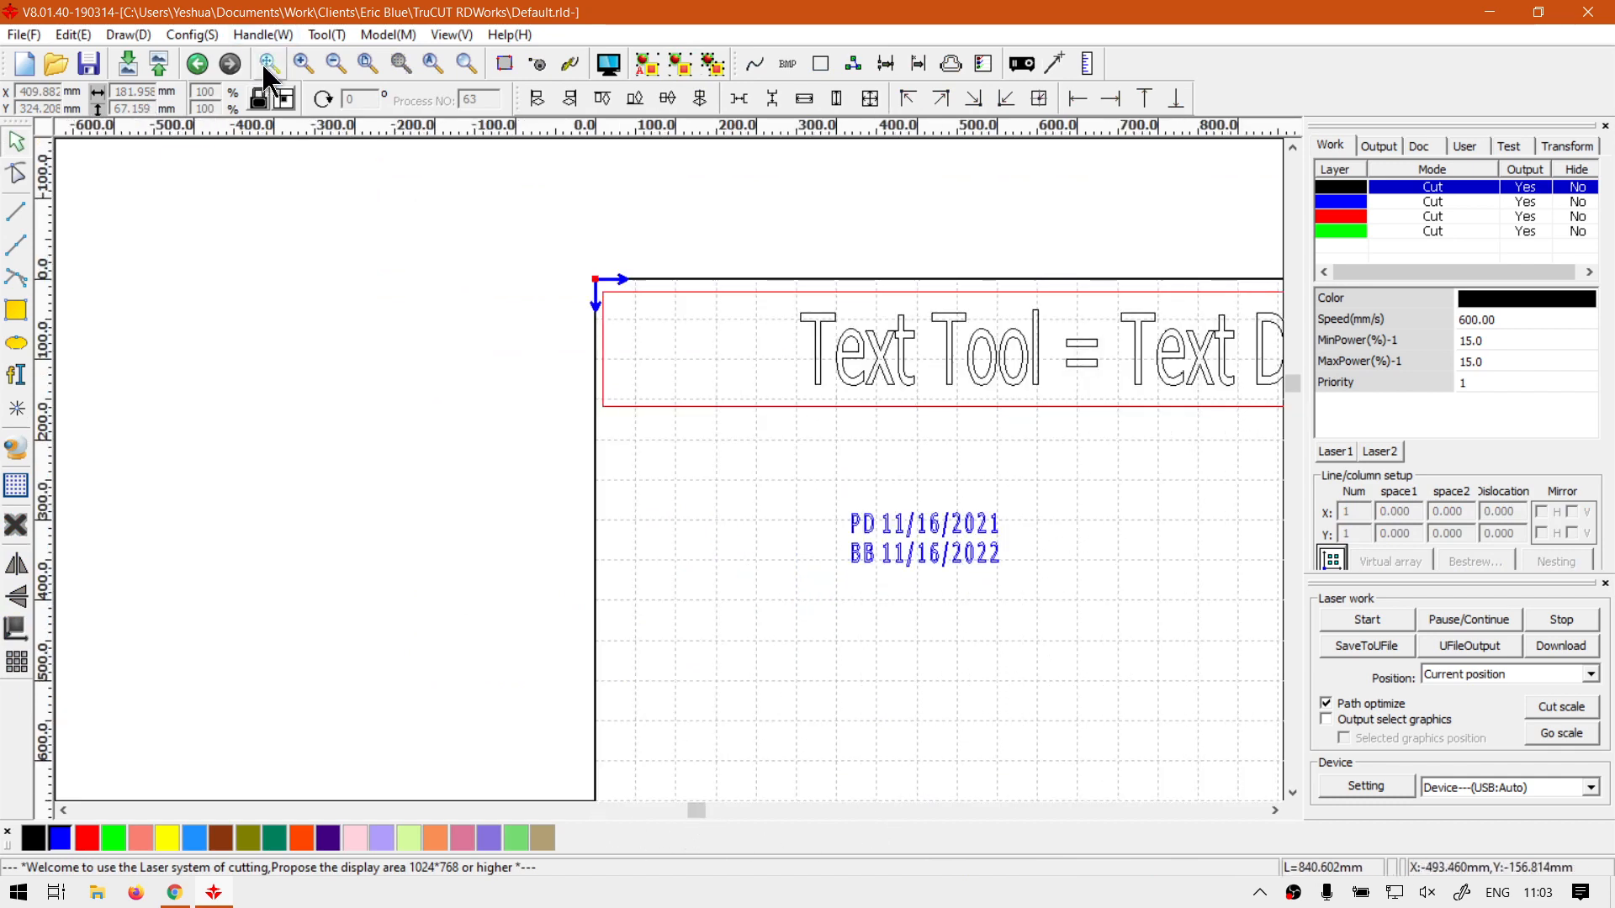
click(435, 67)
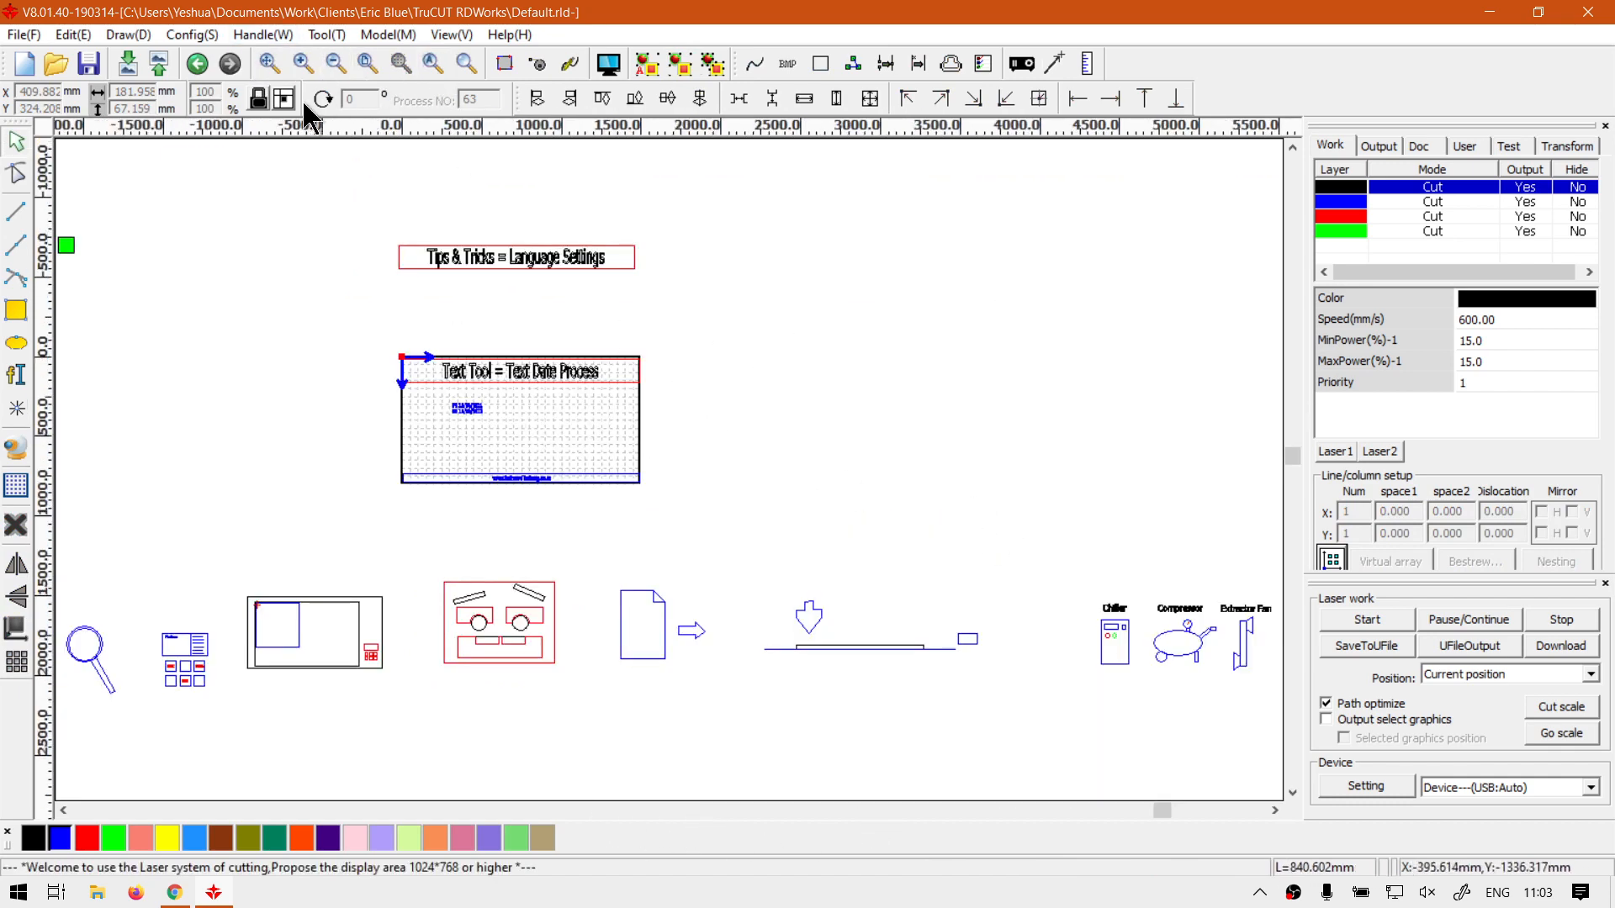
click(367, 63)
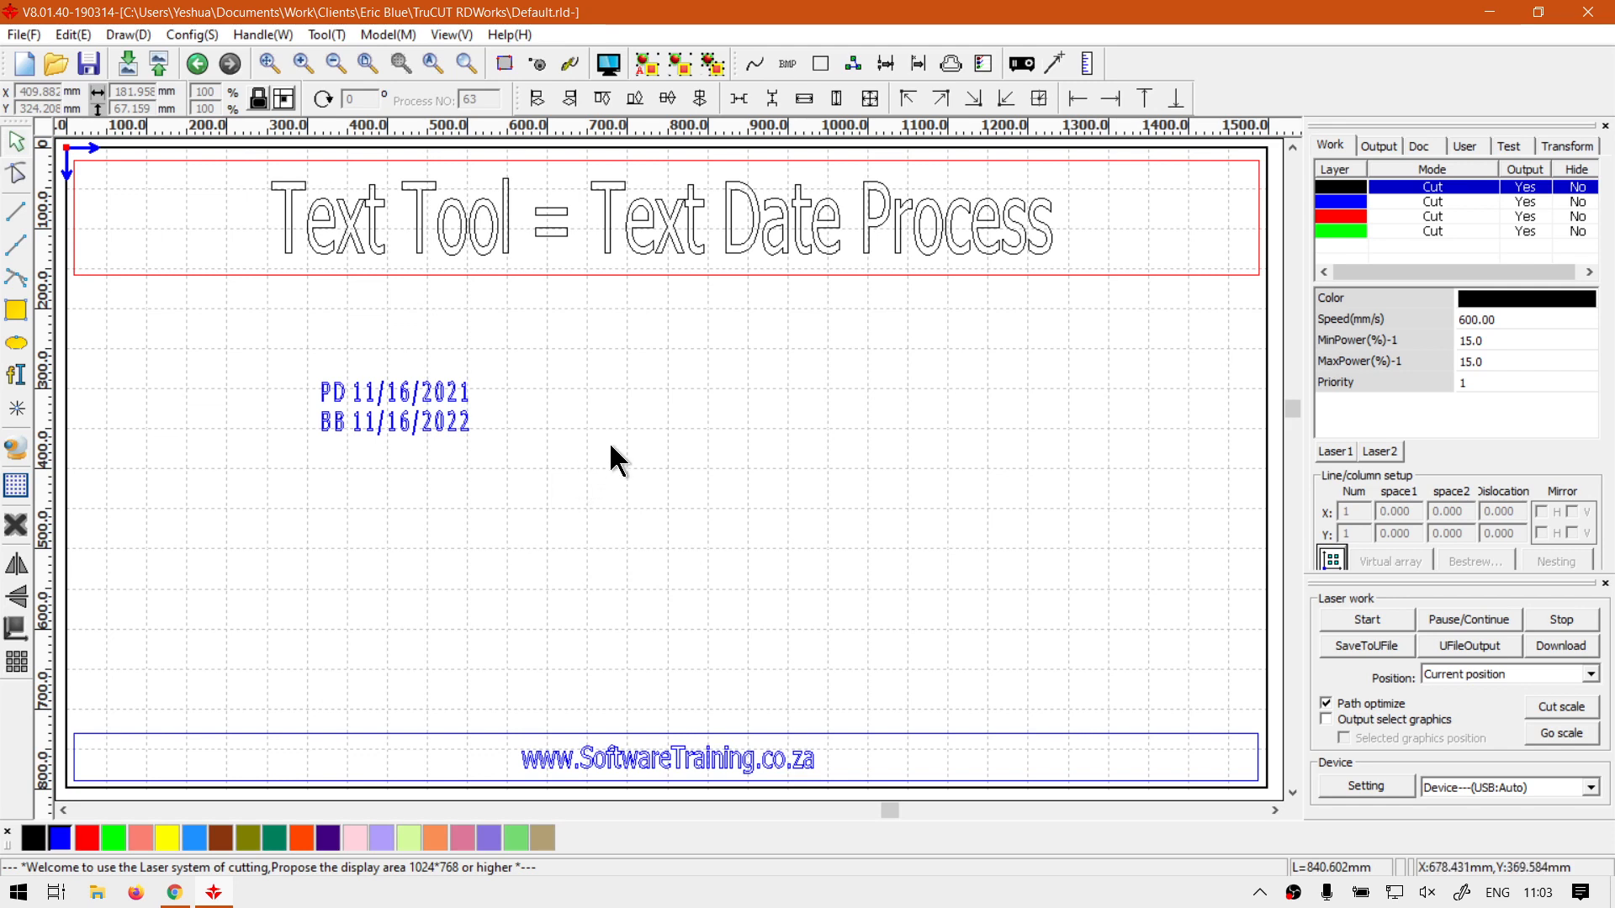
- Switch to Chrome to view the softwaretraining.co.za home page
click(184, 889)
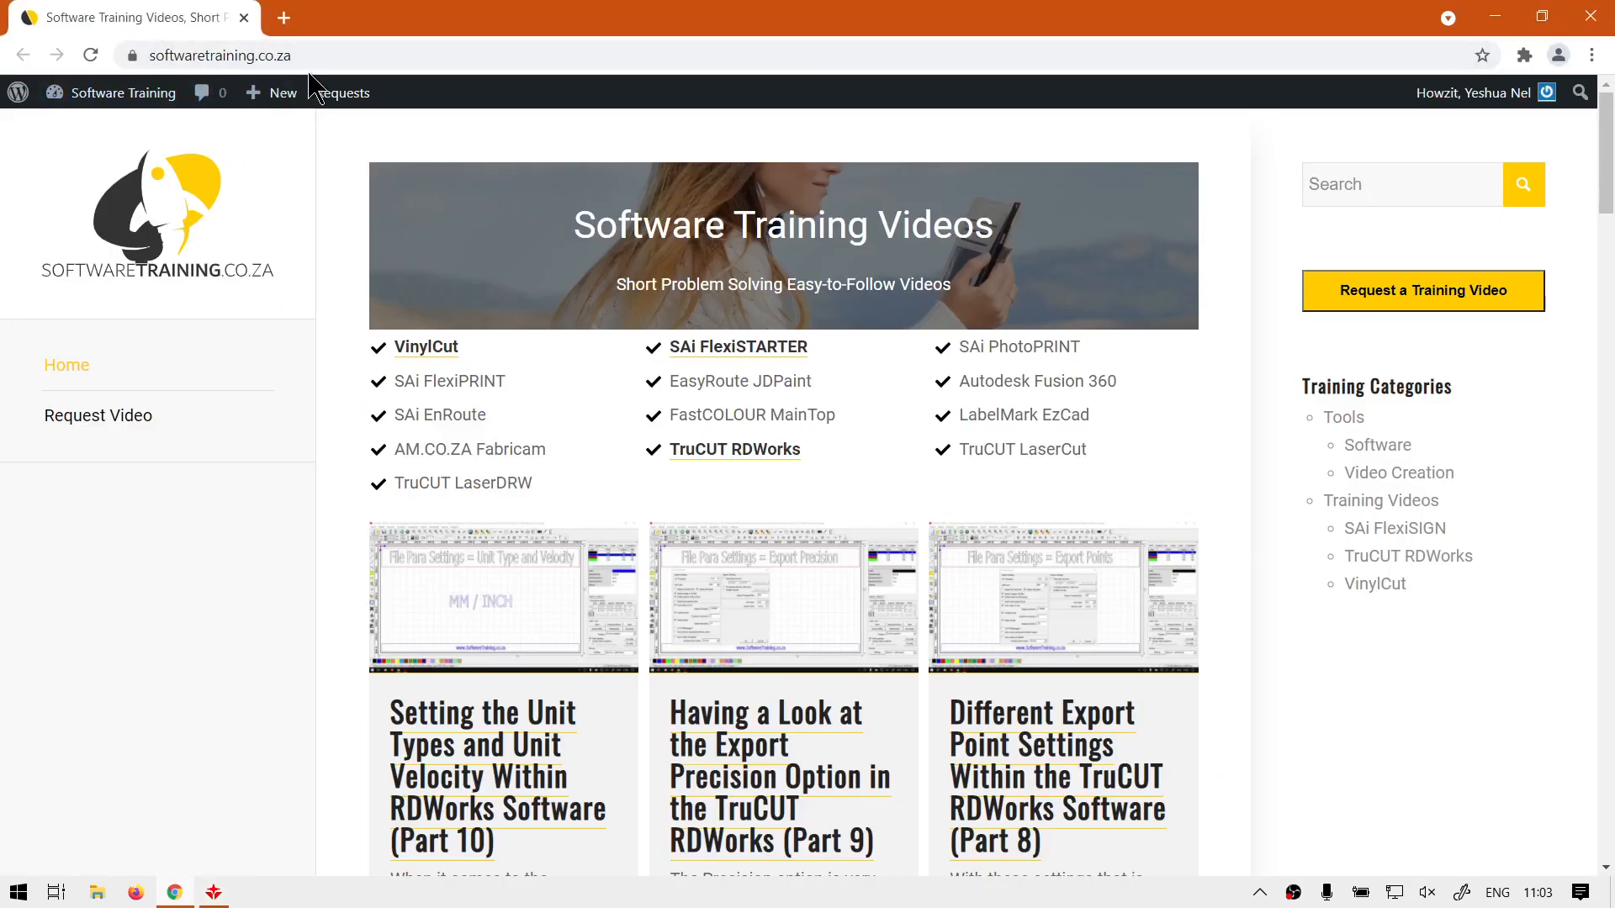
mouse_move(282, 93)
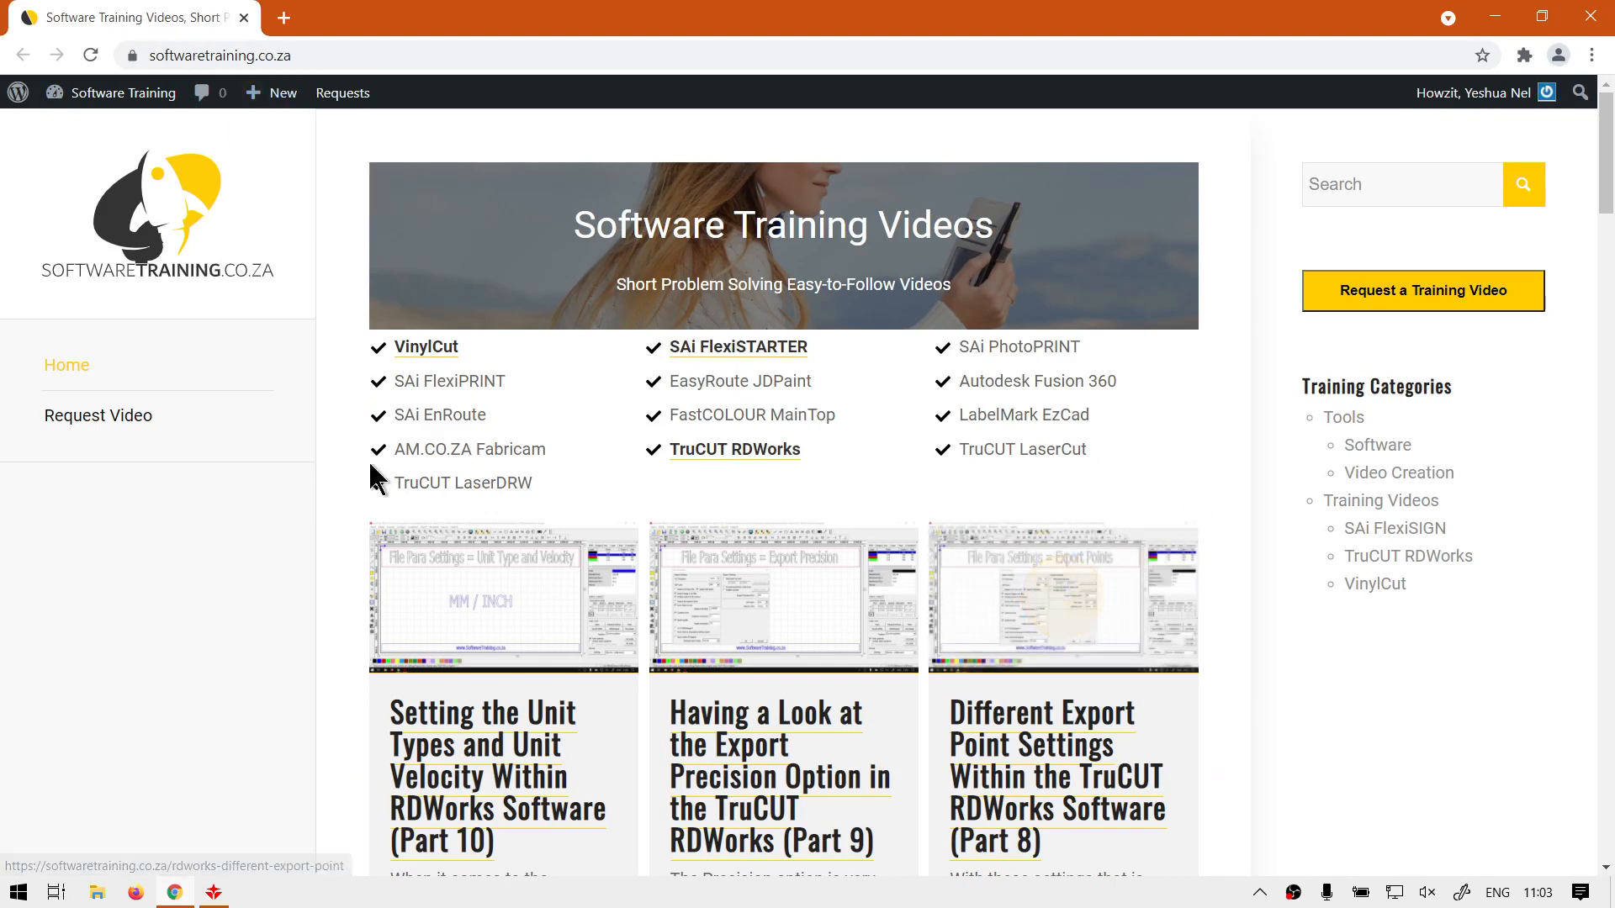